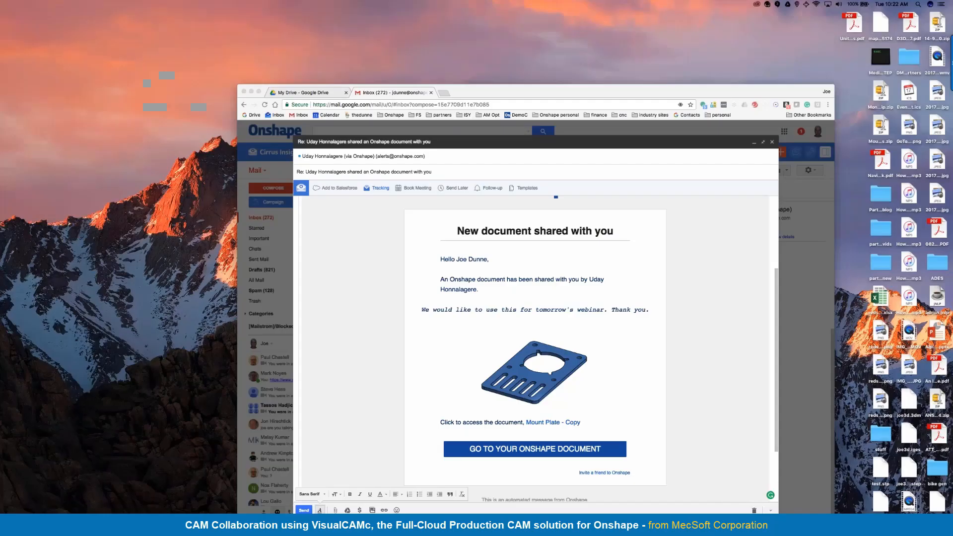
Open the shared Mount Plate - Copy document from the Onshape sharing e-mail
left_click_drag(609, 83, 532, 44)
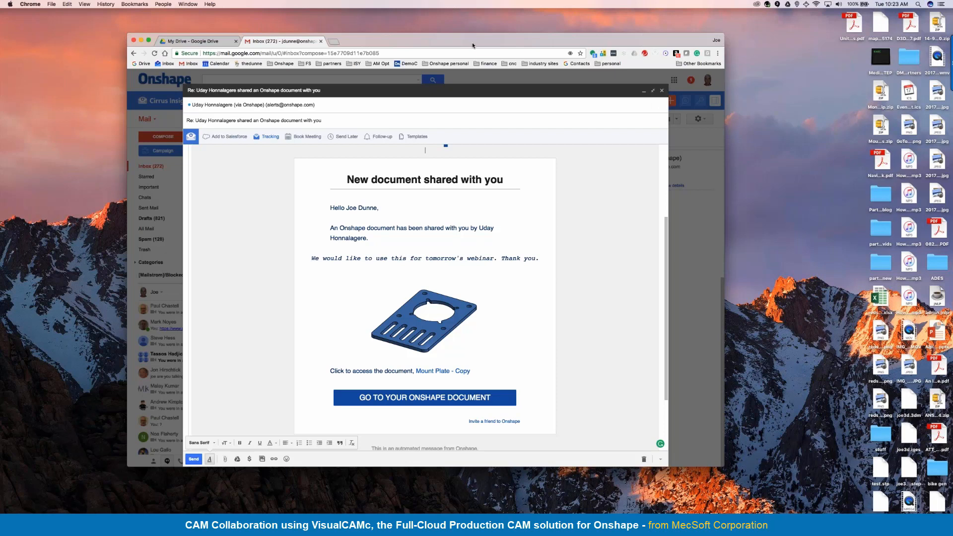
left_click_drag(454, 42, 474, 24)
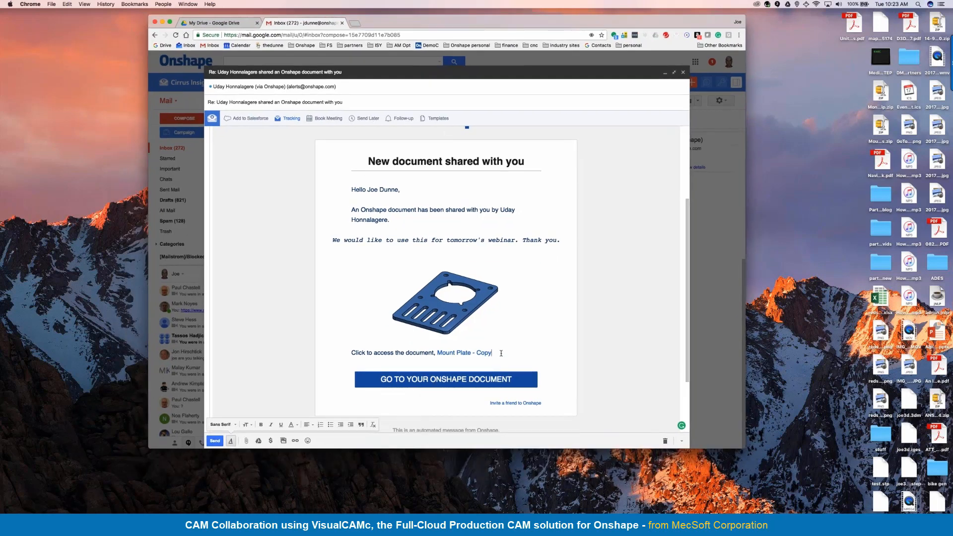
left_click(453, 384)
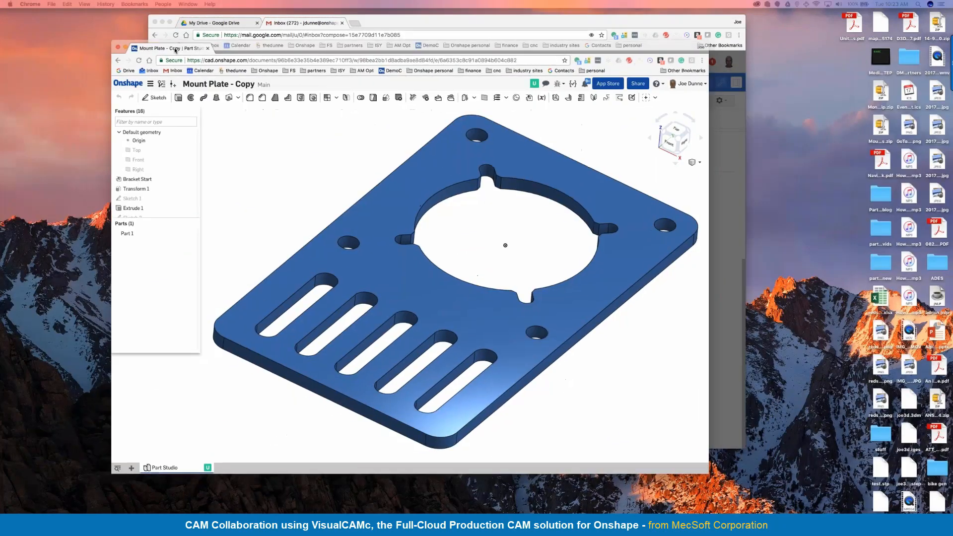
Follow the collaborator's live view of the mount plate and enlarge the browser window
right_click_drag(317, 234, 263, 206)
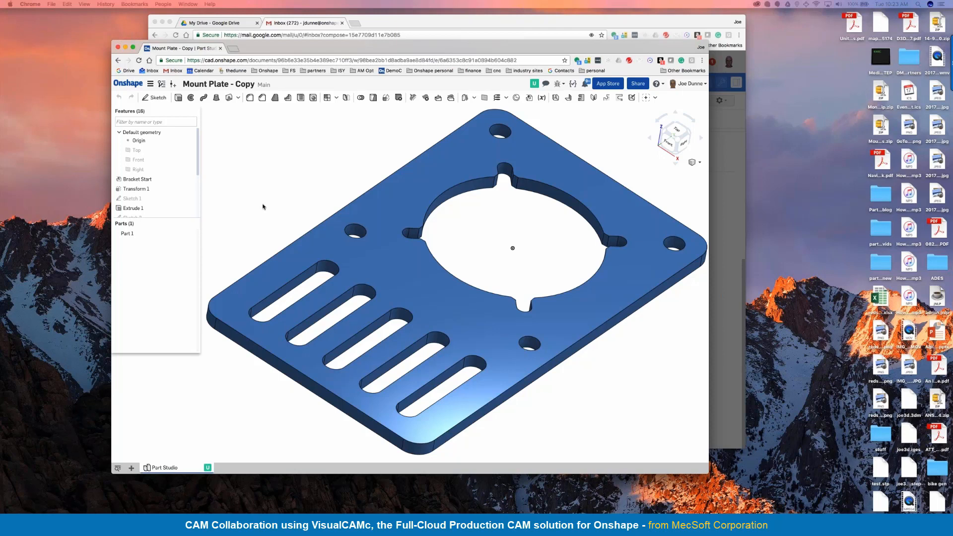
right_click_drag(483, 223, 490, 227)
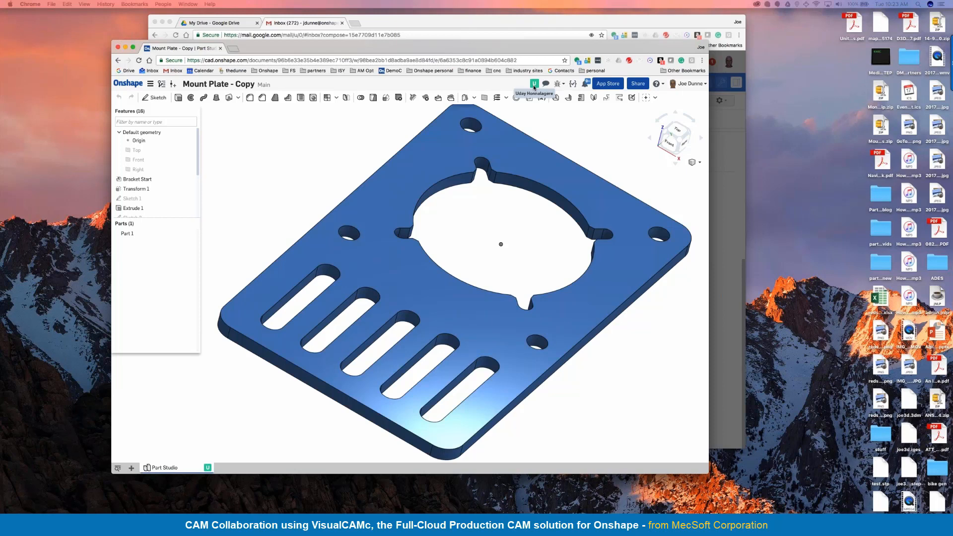
left_click(534, 85)
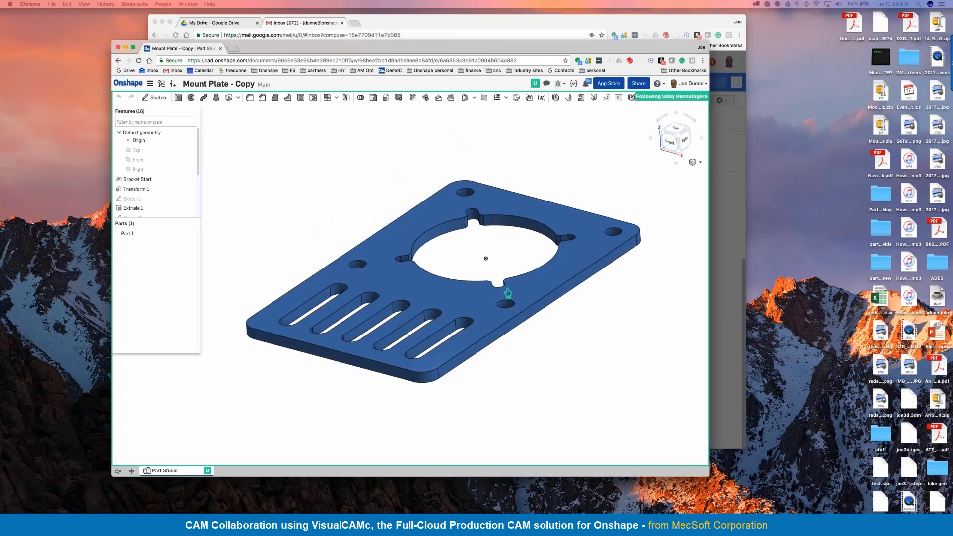
left_click_drag(709, 476, 803, 524)
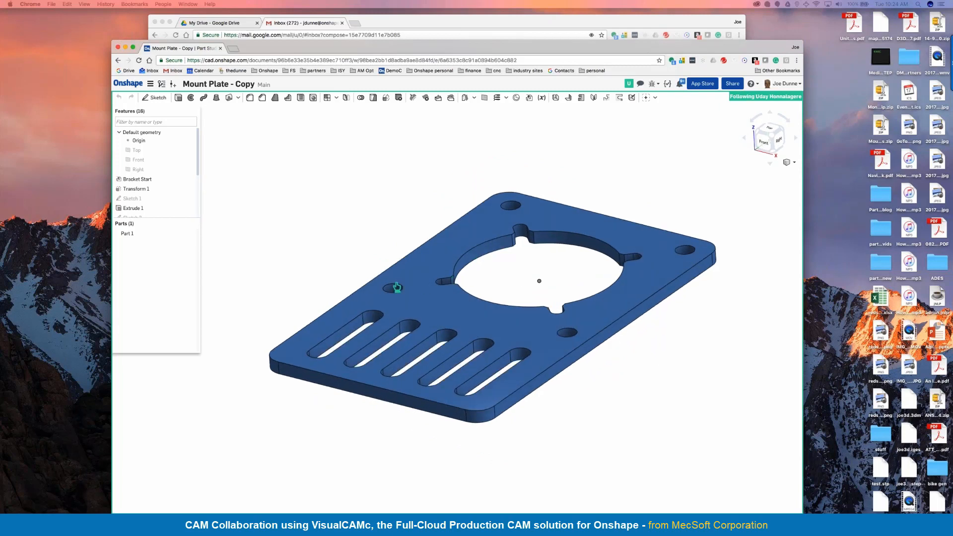
Check the comments of the shared Mount Plate - Copy document and close them
left_click(640, 84)
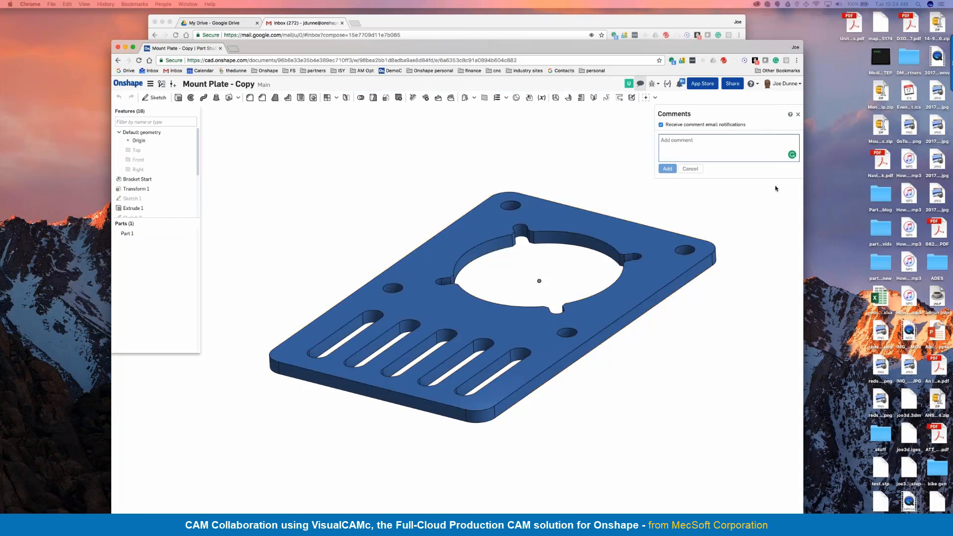
left_click(798, 115)
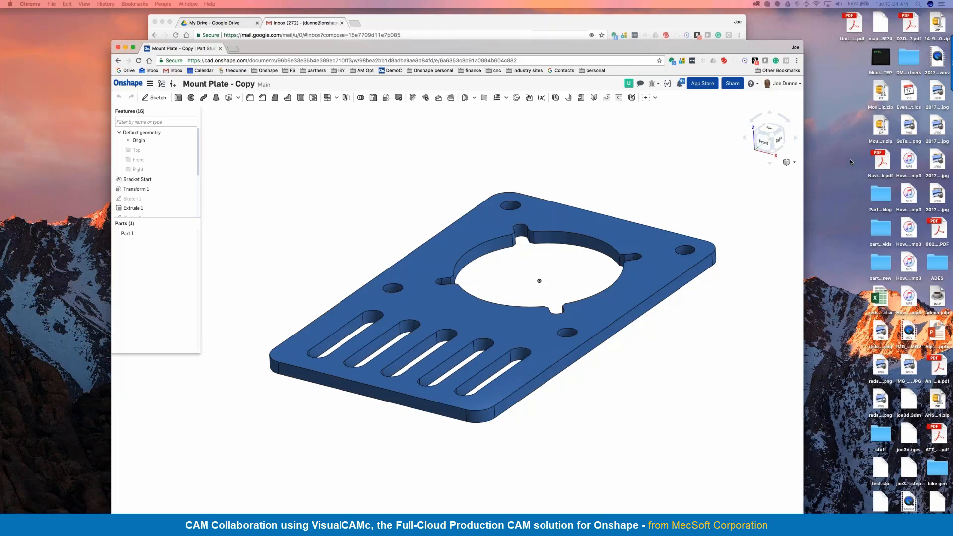
left_click(869, 209)
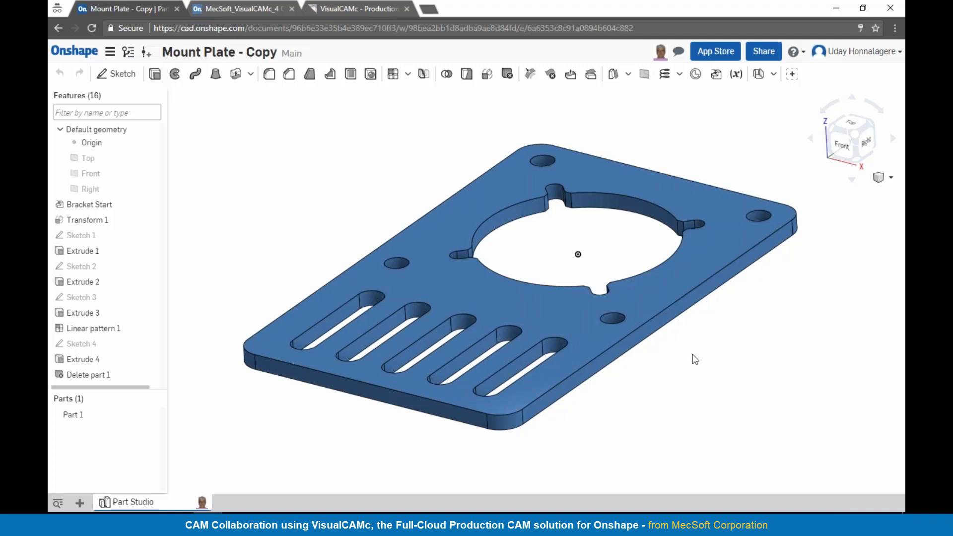
Add a VisualCAMc element to the Mount Plate - Copy document and load Part 1 from its Part Studio
mouse_move(664, 368)
right_mouse_down()
mouse_move(677, 374)
mouse_move(672, 363)
mouse_move(669, 373)
right_mouse_up()
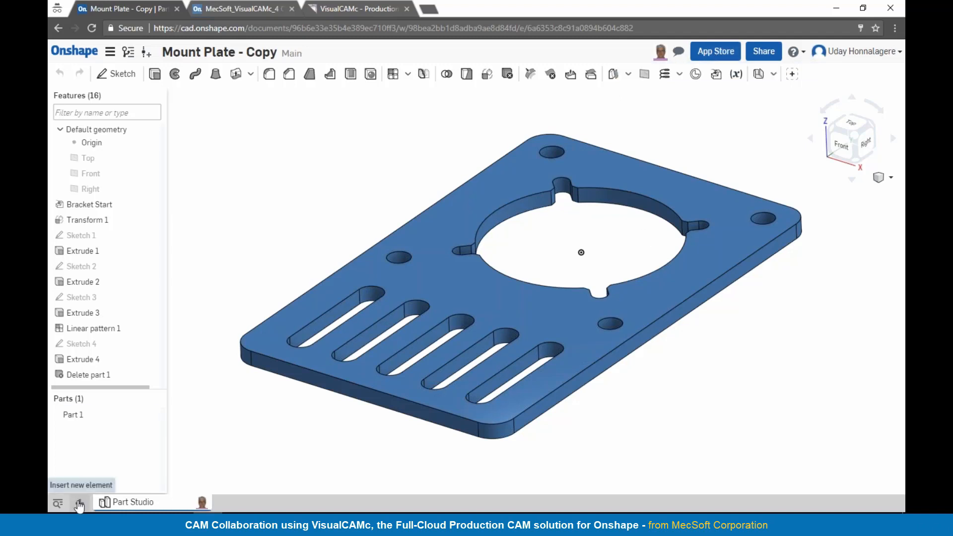
left_click(79, 505)
mouse_move(128, 381)
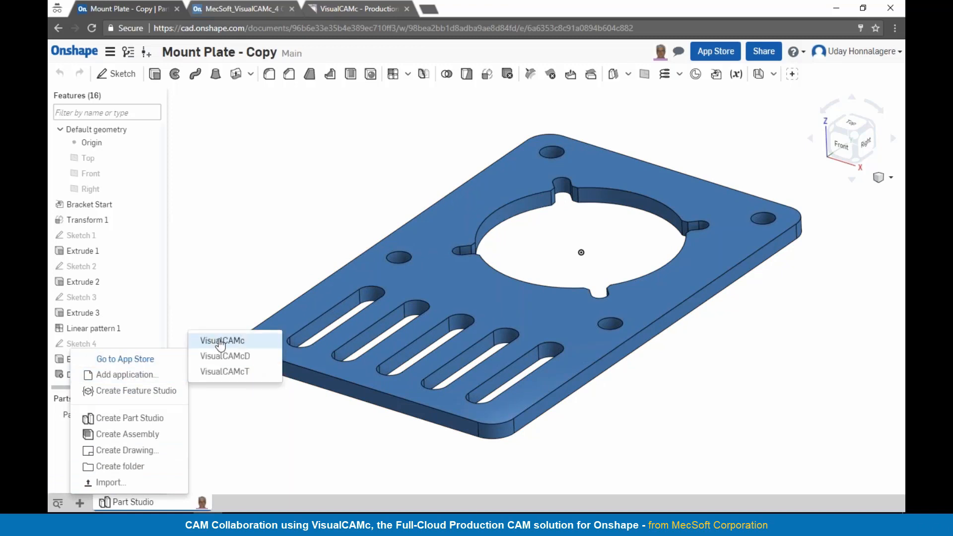
left_click(221, 343)
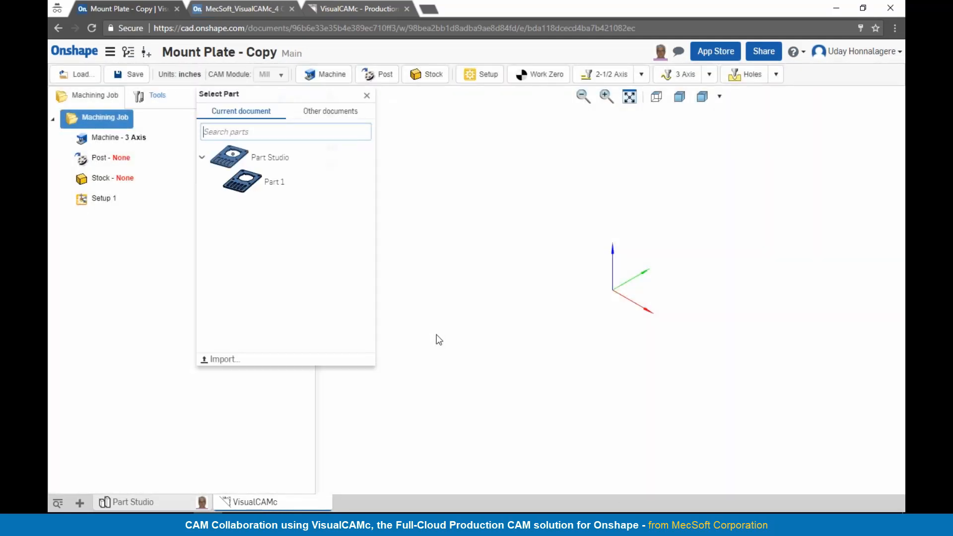
left_click(262, 188)
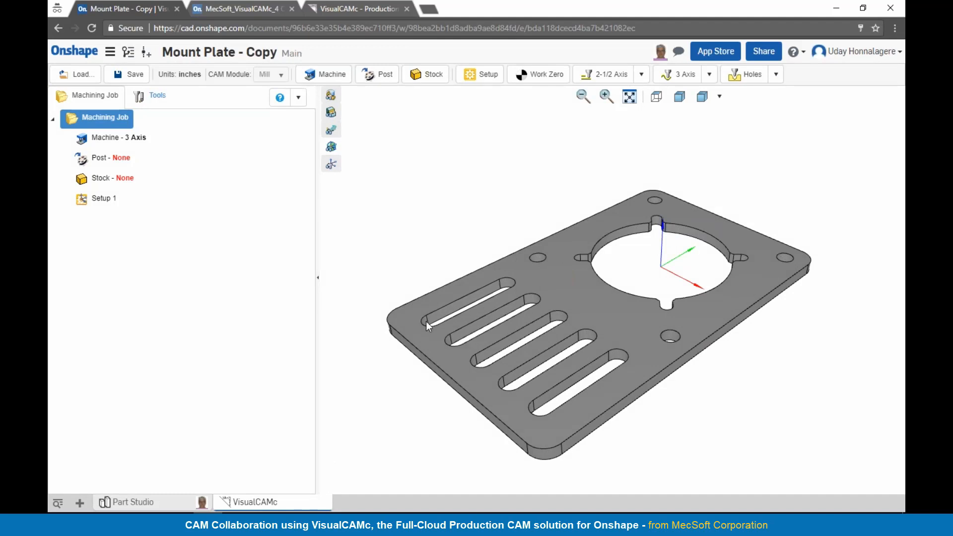
Open the machine setup of the machining job with the whole plate and its coordinate axes in view
right_click_drag(740, 388, 711, 385)
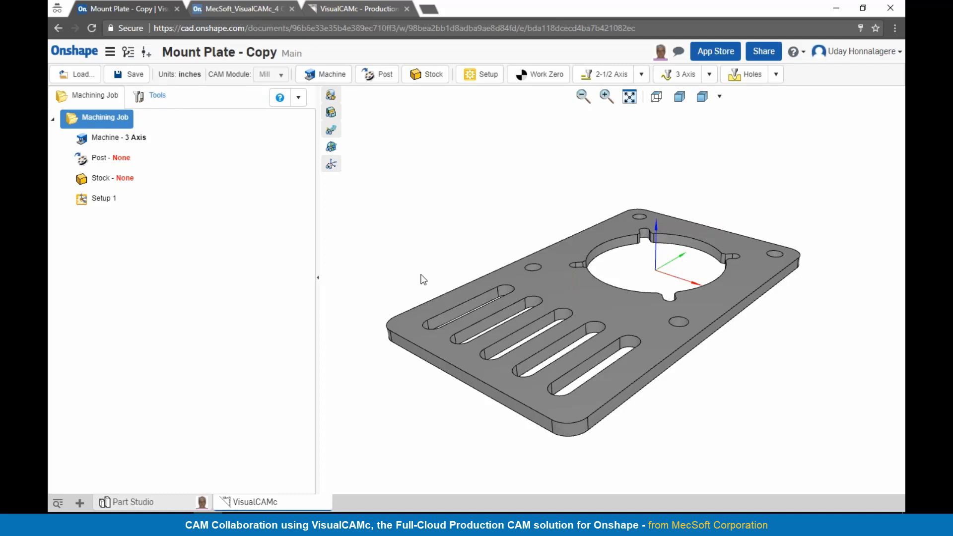
right_click_drag(746, 366, 746, 372)
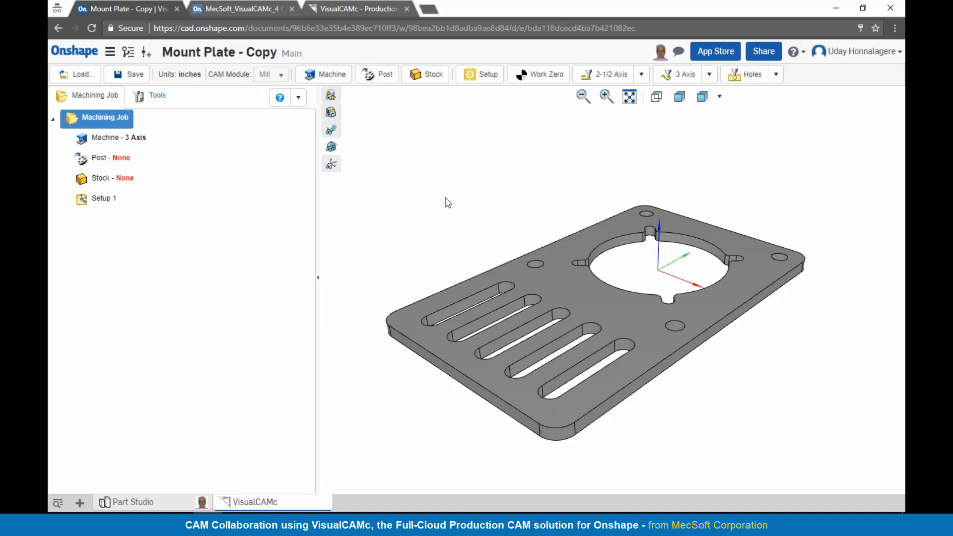
left_click(329, 83)
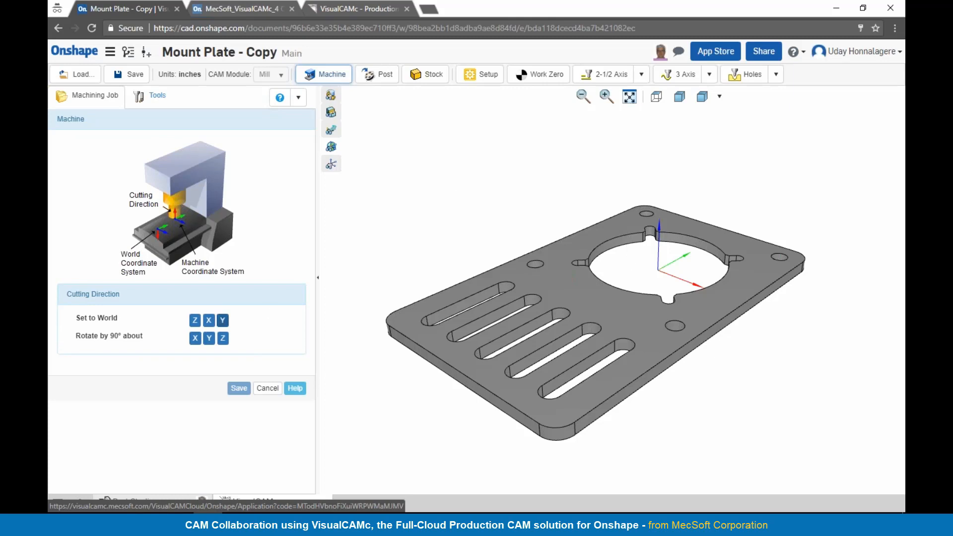
left_click(332, 147)
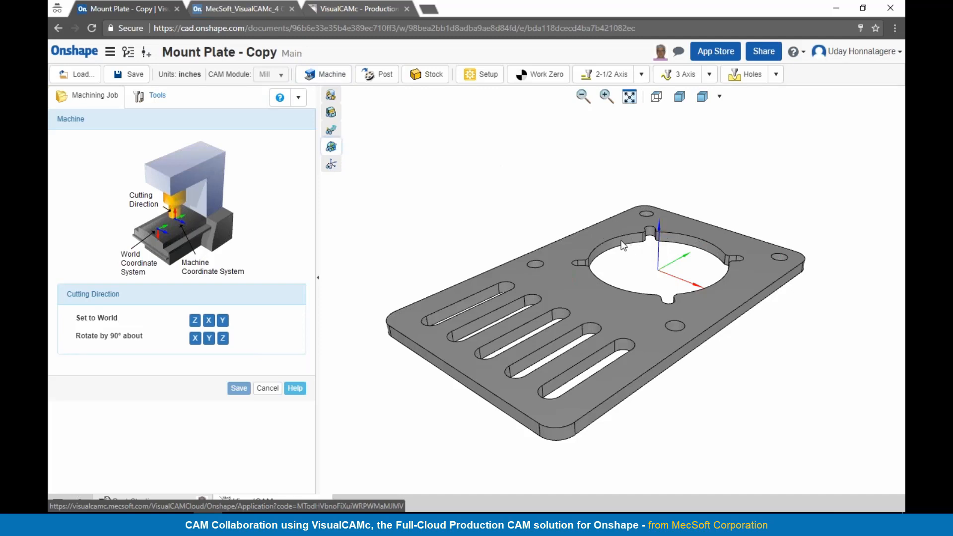
mouse_move(723, 387)
right_mouse_down()
mouse_move(702, 337)
mouse_move(696, 266)
mouse_move(726, 393)
mouse_move(741, 370)
mouse_move(736, 327)
mouse_move(738, 384)
right_mouse_up()
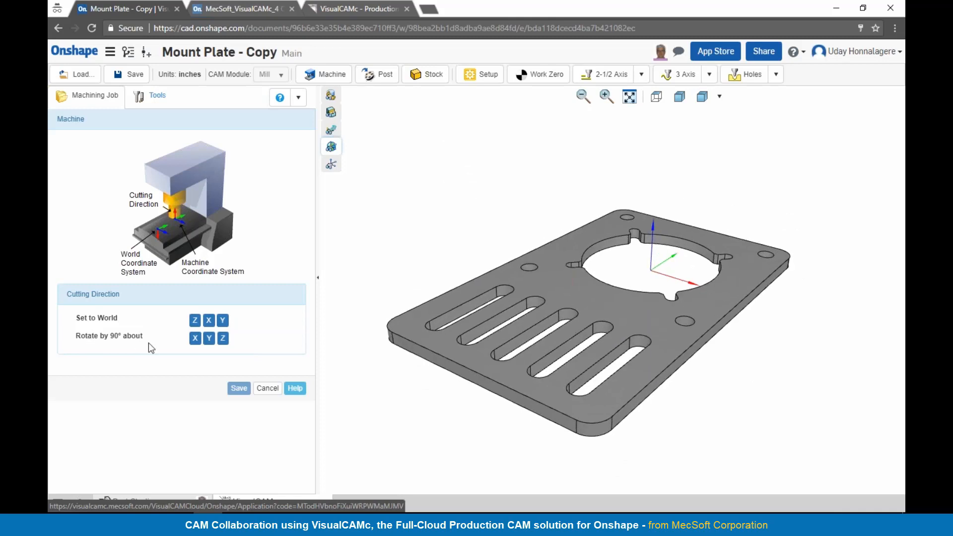
Try rotating the cutting direction by 90° about X and inspect the axes in a standard view
left_click(194, 338)
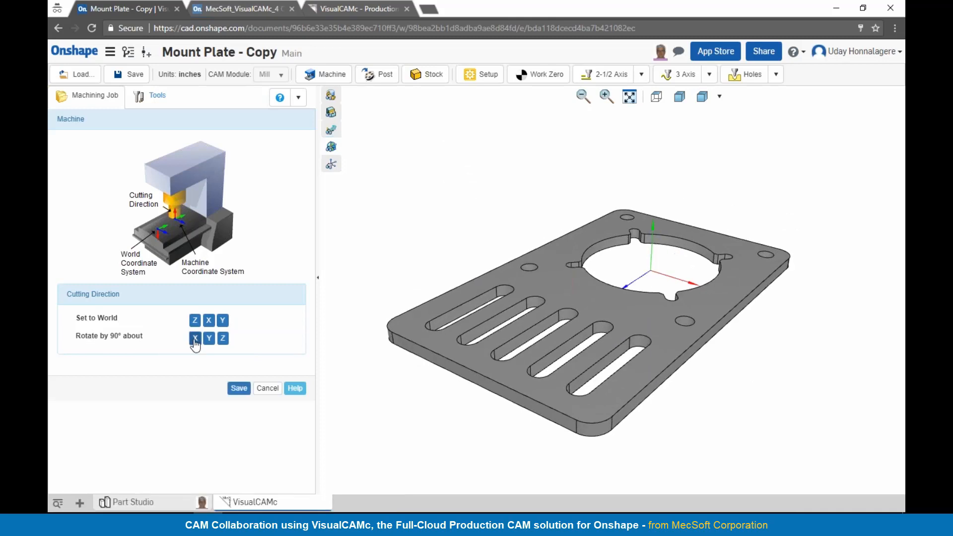
right_click_drag(670, 304, 734, 289)
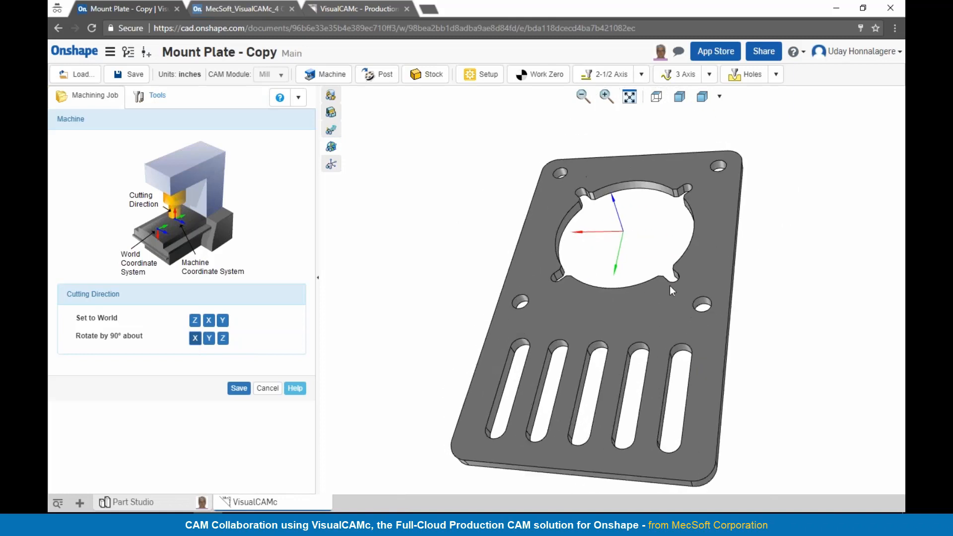
right_click_drag(495, 295, 529, 328)
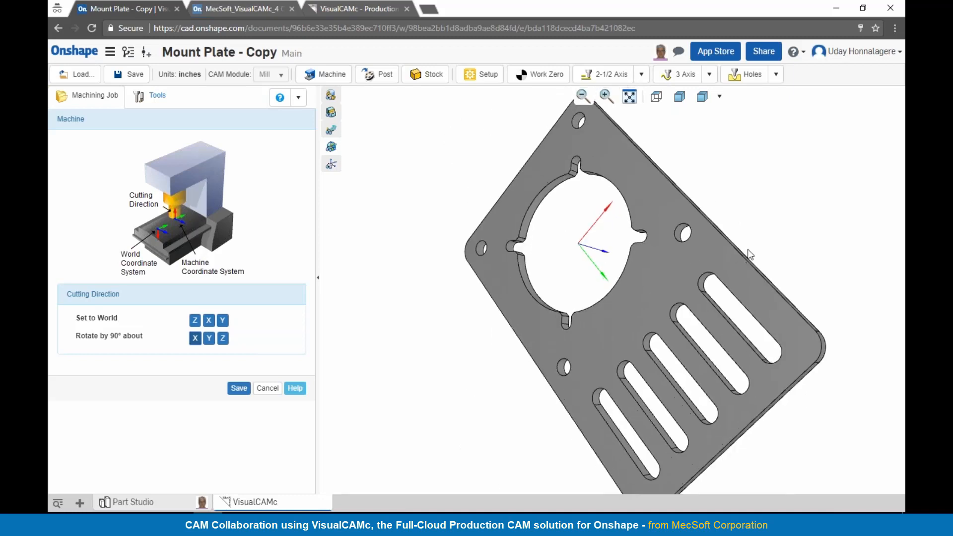
left_click(679, 97)
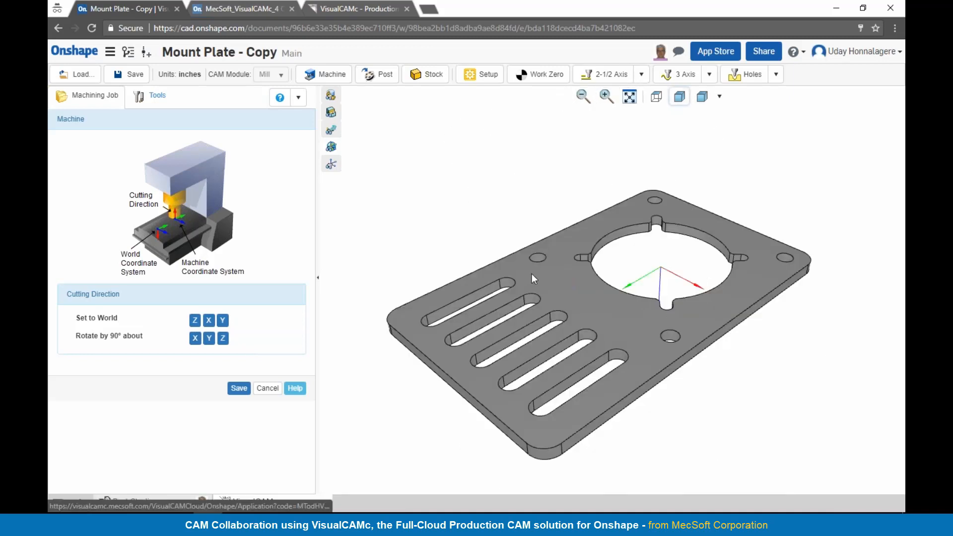
Set the cutting direction to World Z and save the machine setup
left_click(196, 320)
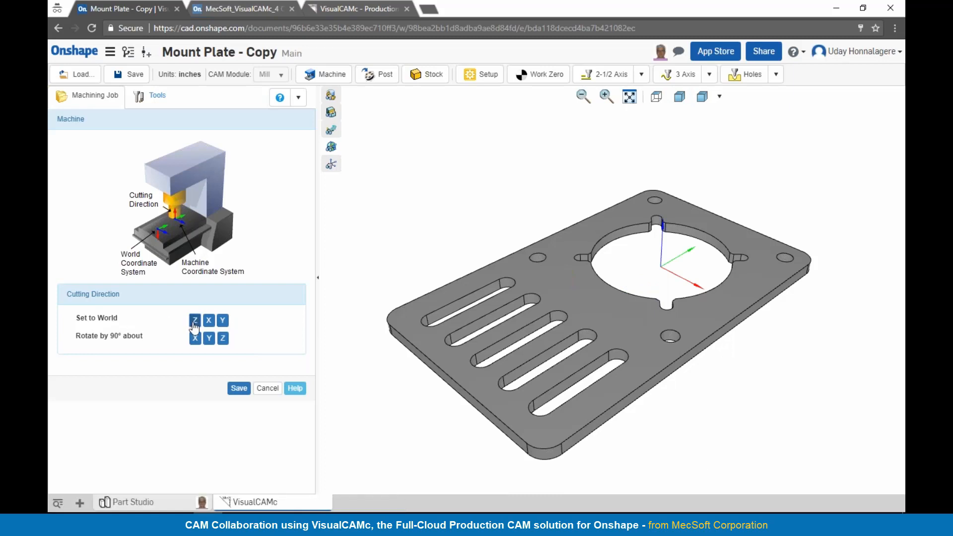
left_click(239, 388)
left_click(413, 316)
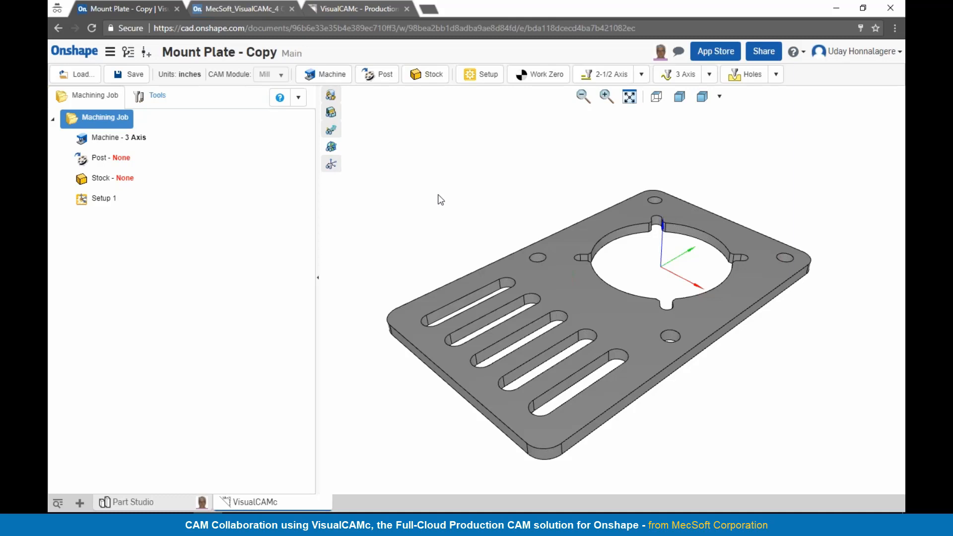
Set the machining job's post-processor to Fanuc0m and save it
left_click(383, 81)
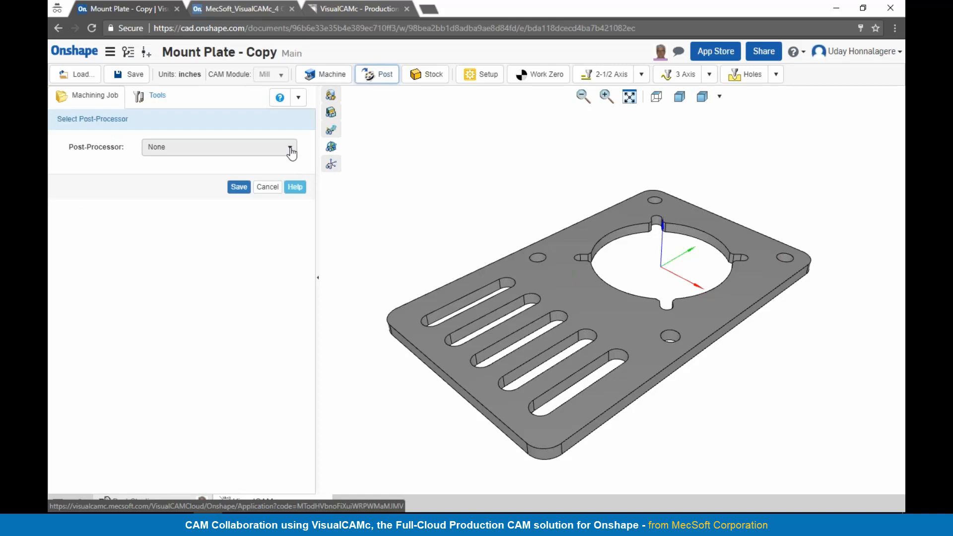
left_click(291, 151)
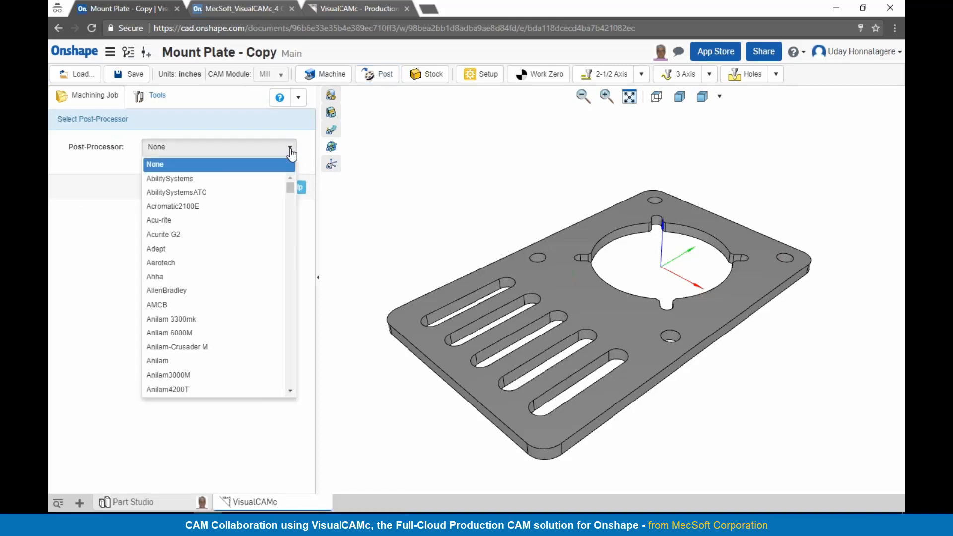
left_click_drag(291, 186, 290, 237)
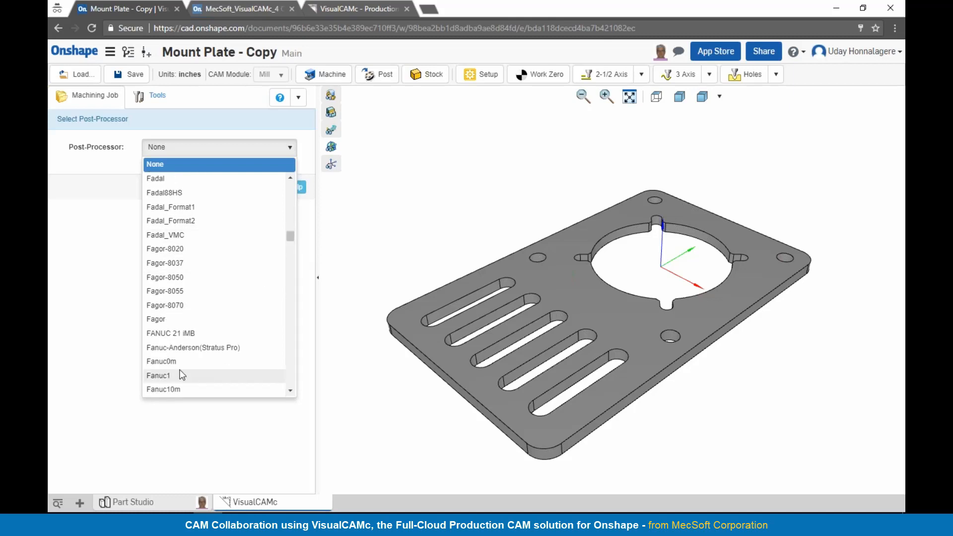
left_click(169, 362)
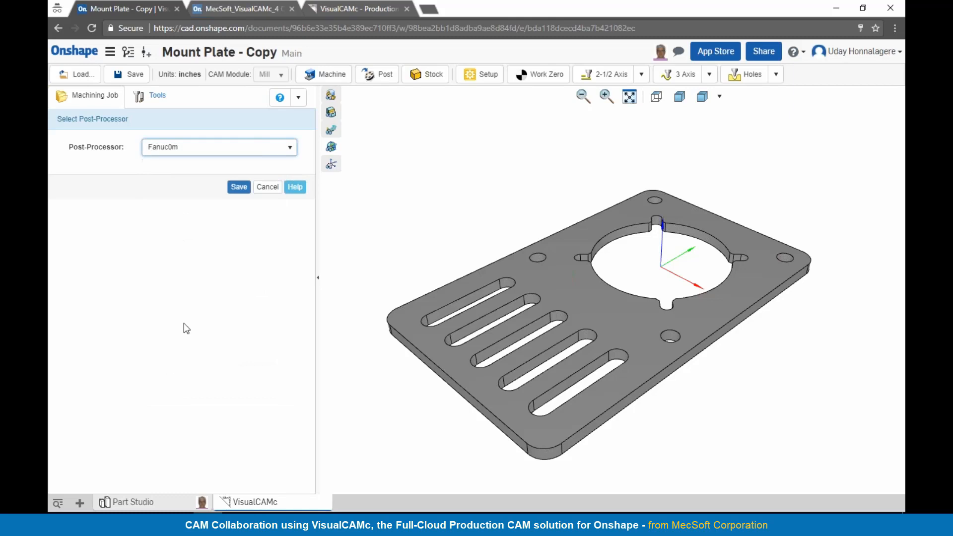
left_click(238, 188)
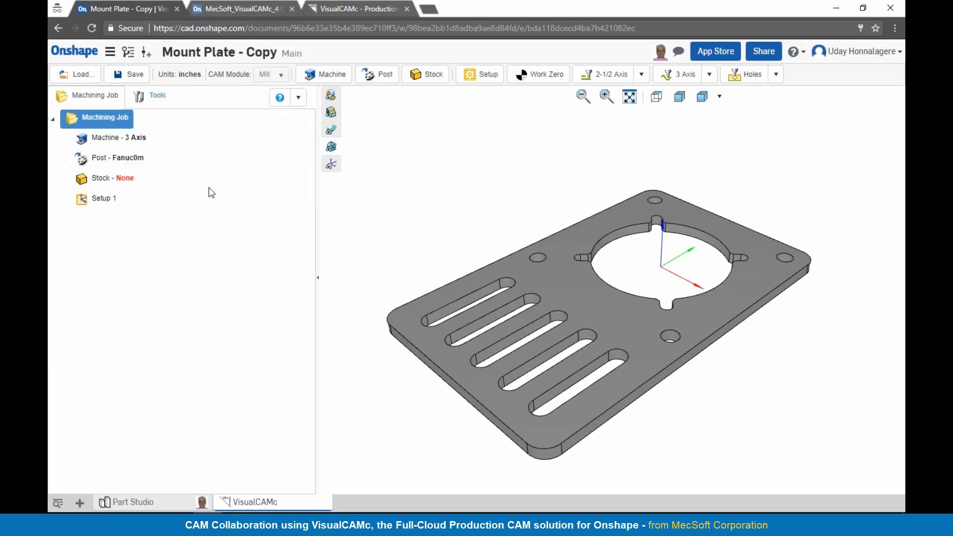
Create a part bounds stock around the plate with offsets X 0.1, Y 0.1 and Z 0.05, and save it
left_click(433, 77)
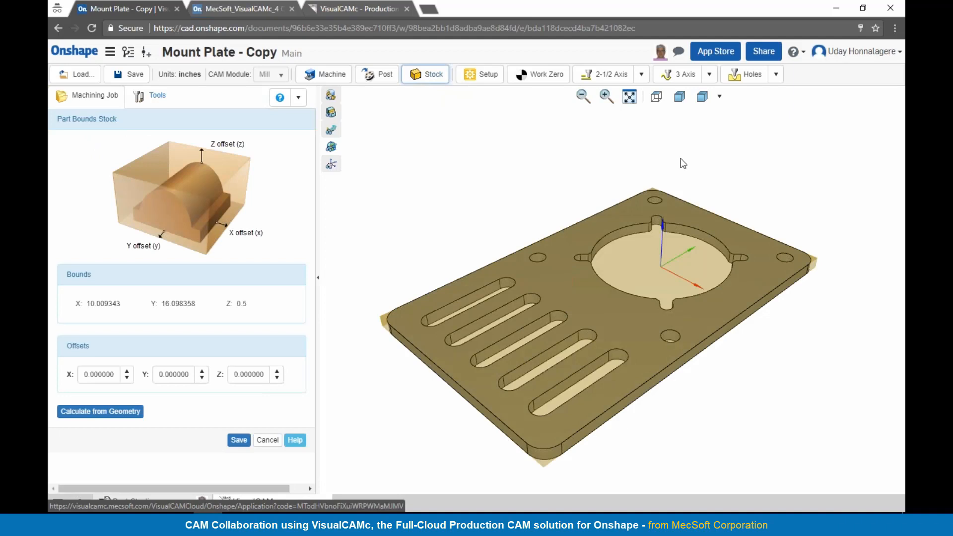
right_click_drag(734, 416, 748, 404)
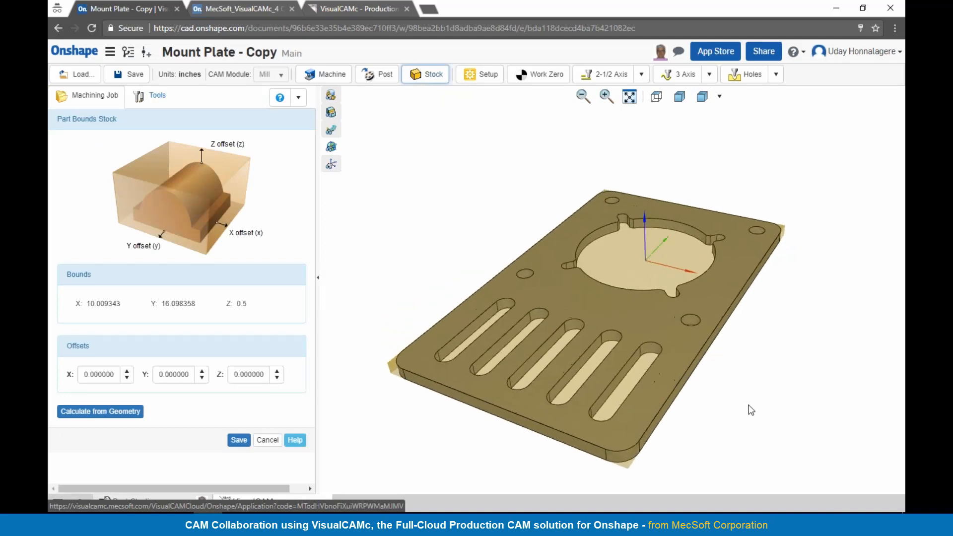
mouse_move(373, 361)
right_mouse_down()
mouse_move(372, 353)
mouse_move(365, 360)
right_mouse_up()
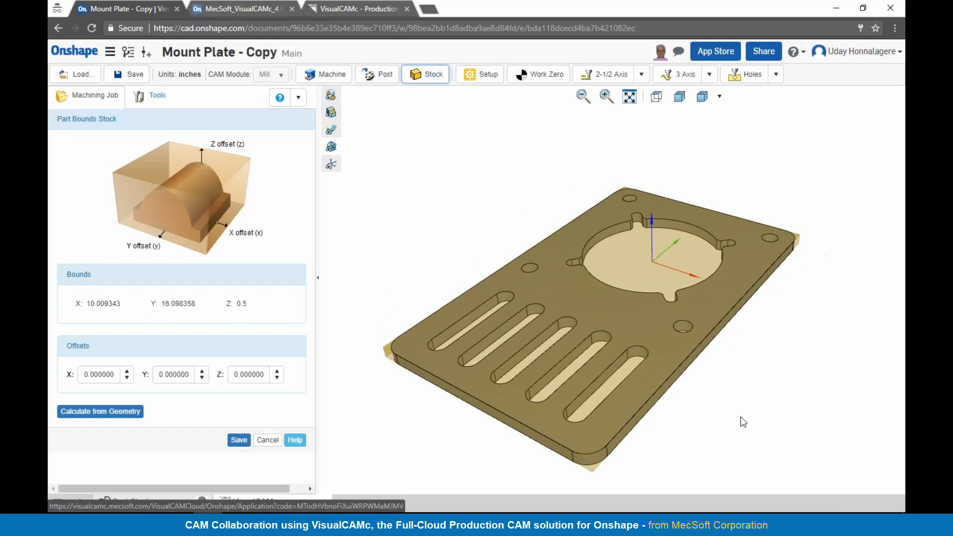
double_click(110, 376)
type("0")
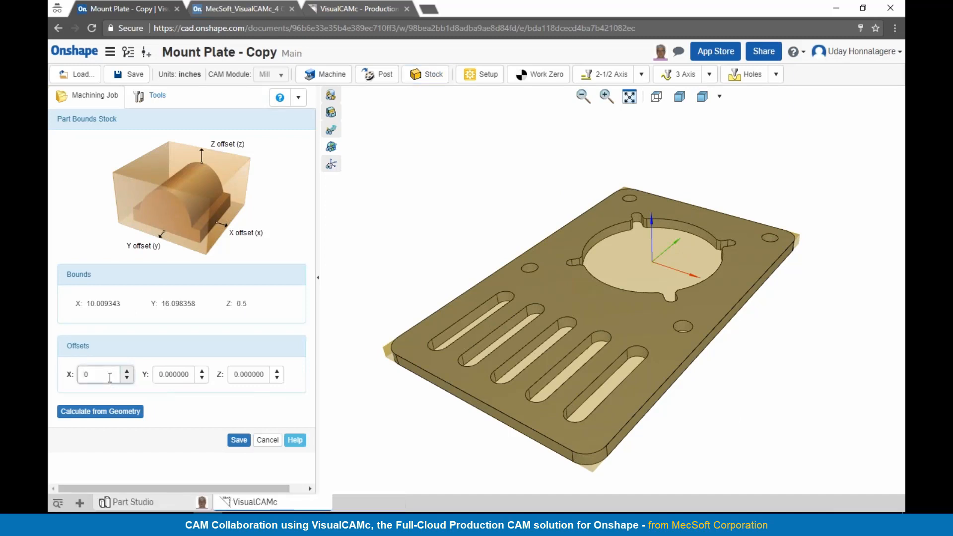
type(".1")
double_click(172, 374)
type("0.1")
double_click(253, 376)
type("05")
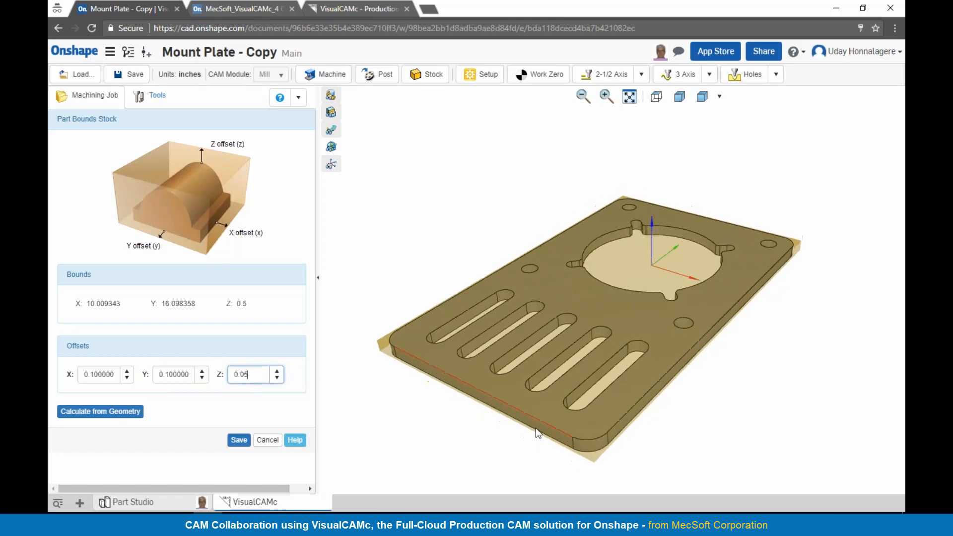
left_click(239, 440)
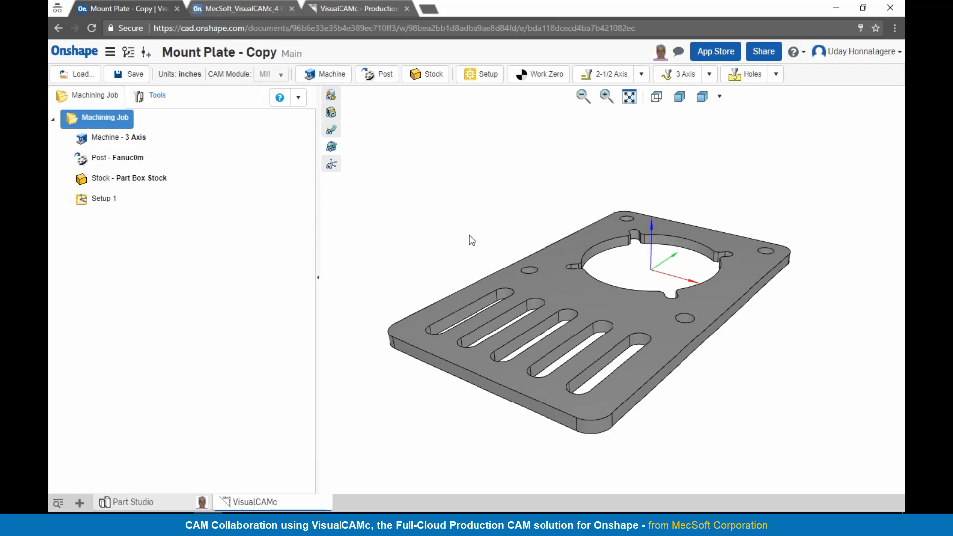
Create a work zero set to the stock box at the South West corner of the highest Z face, and save it
left_click(540, 76)
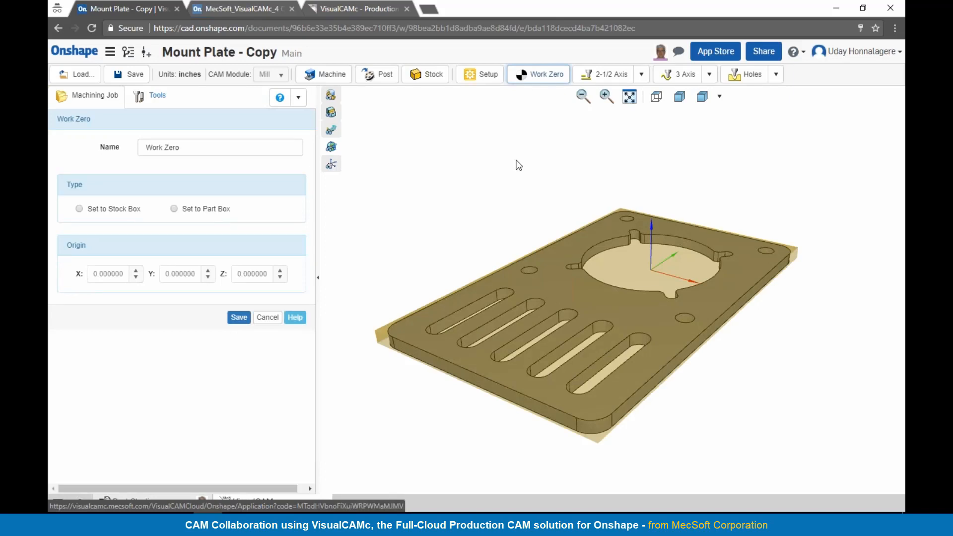
left_click(94, 212)
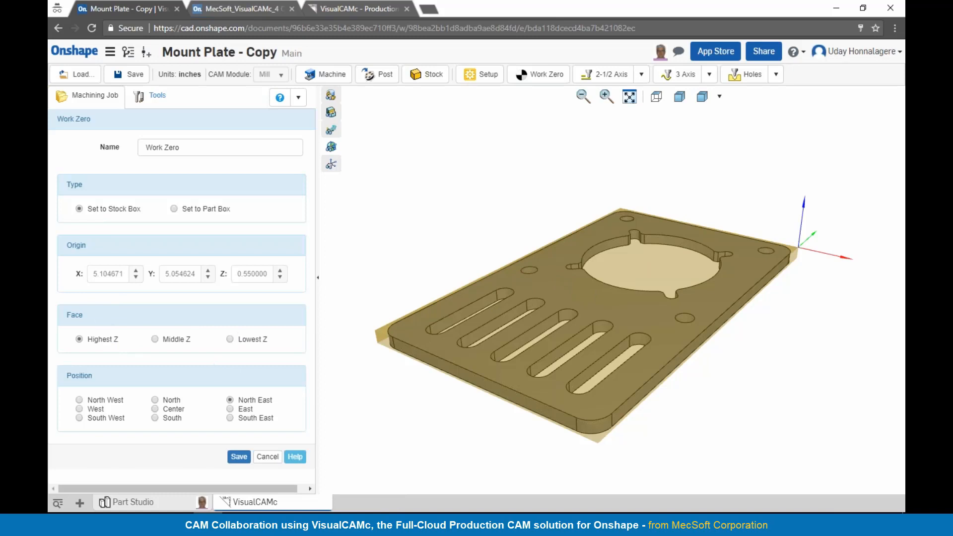
left_click(106, 420)
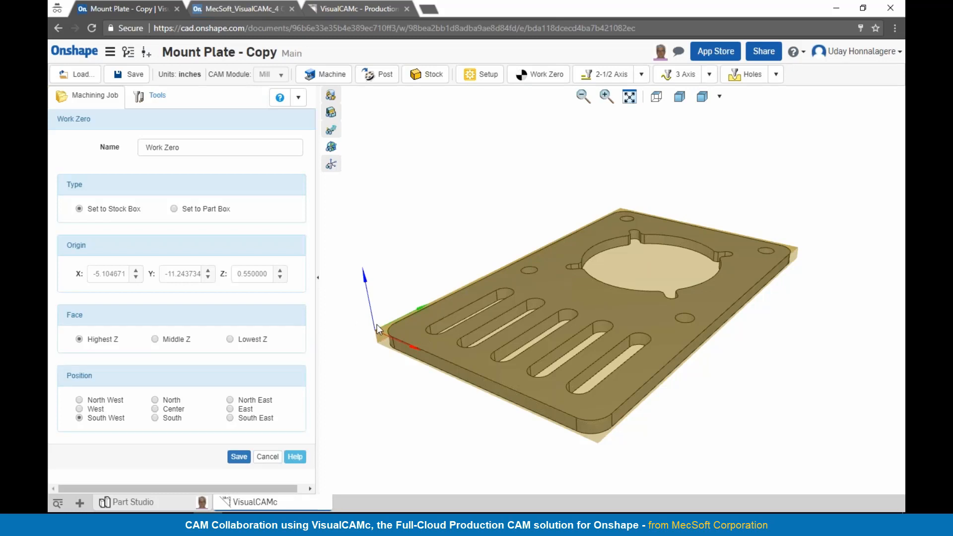
left_click(239, 456)
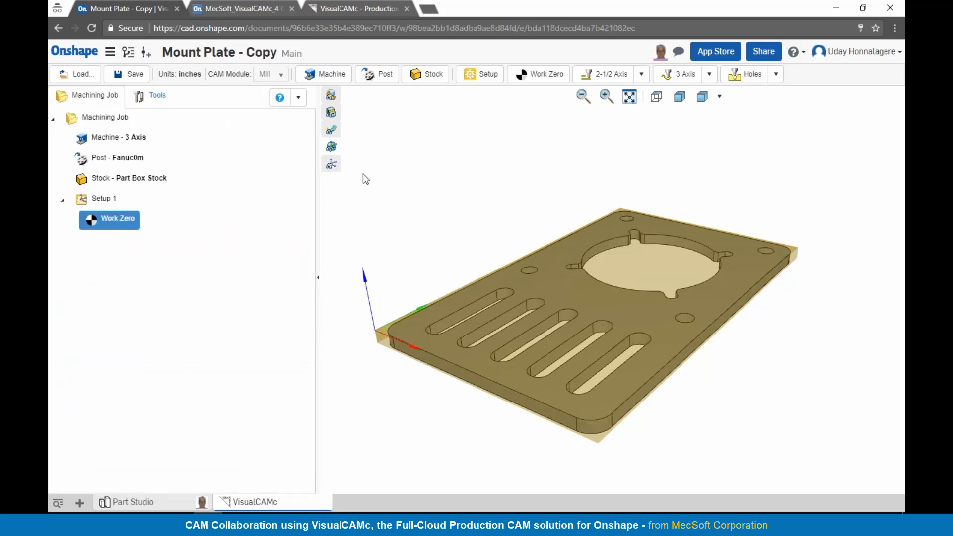
left_click(643, 77)
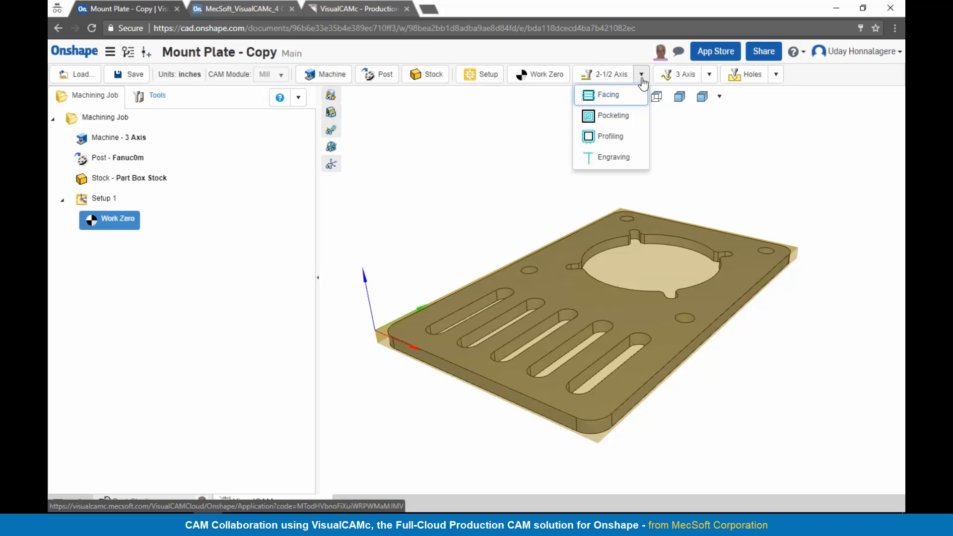
left_click(710, 75)
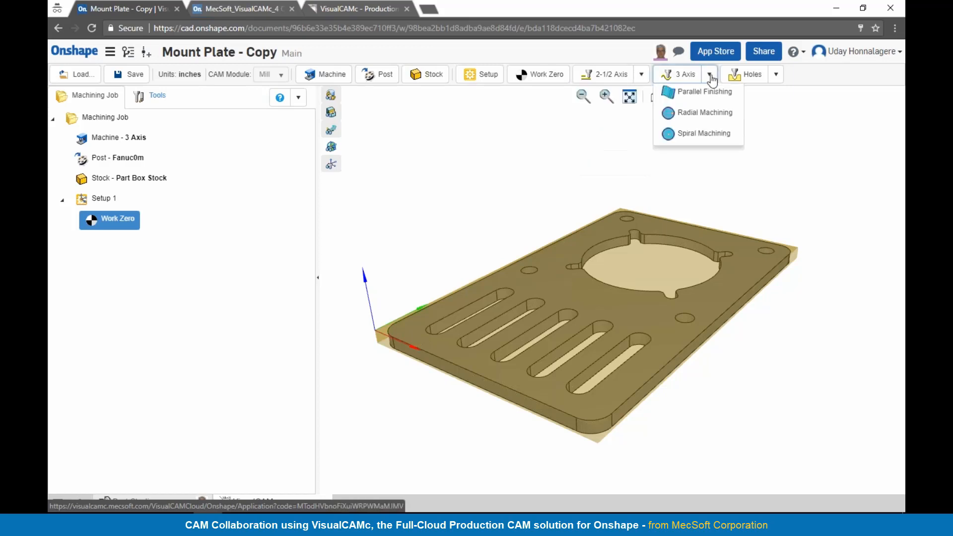
left_click(776, 77)
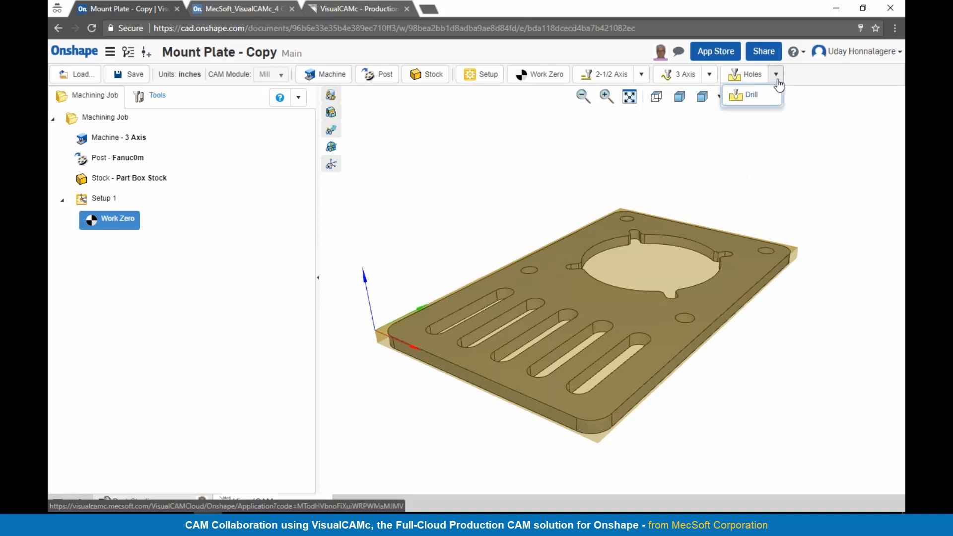
left_click(602, 155)
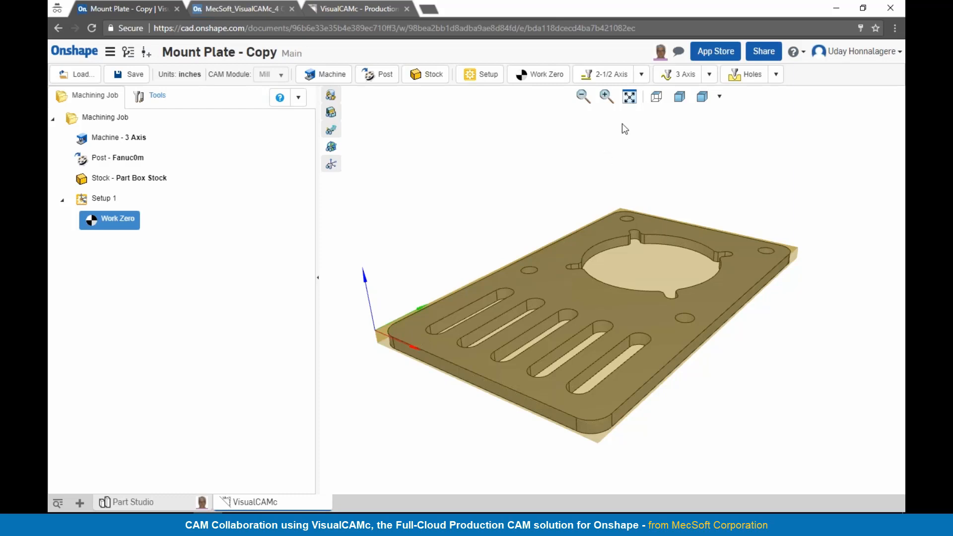
Start a 2-1/2 axis Facing operation and open the definition of a new tool for it
left_click(643, 75)
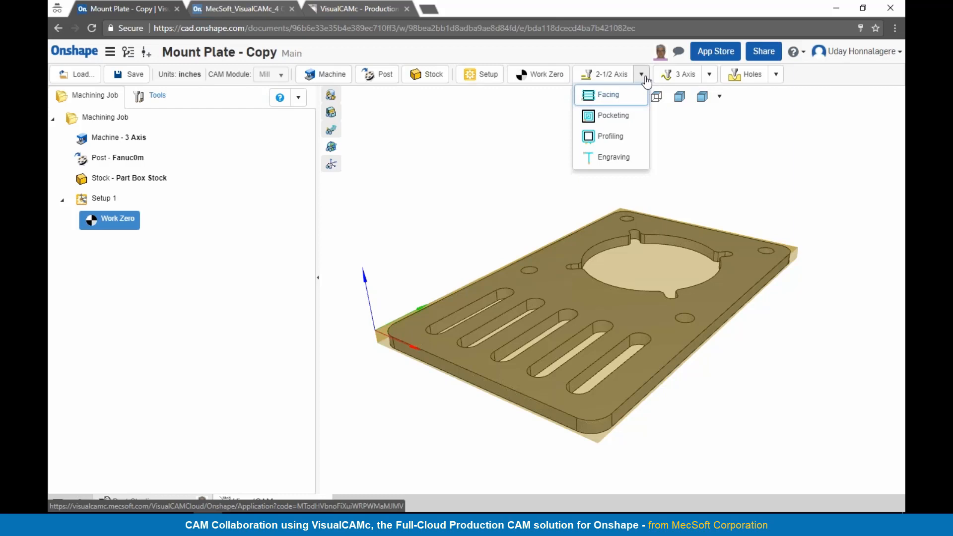
left_click(615, 97)
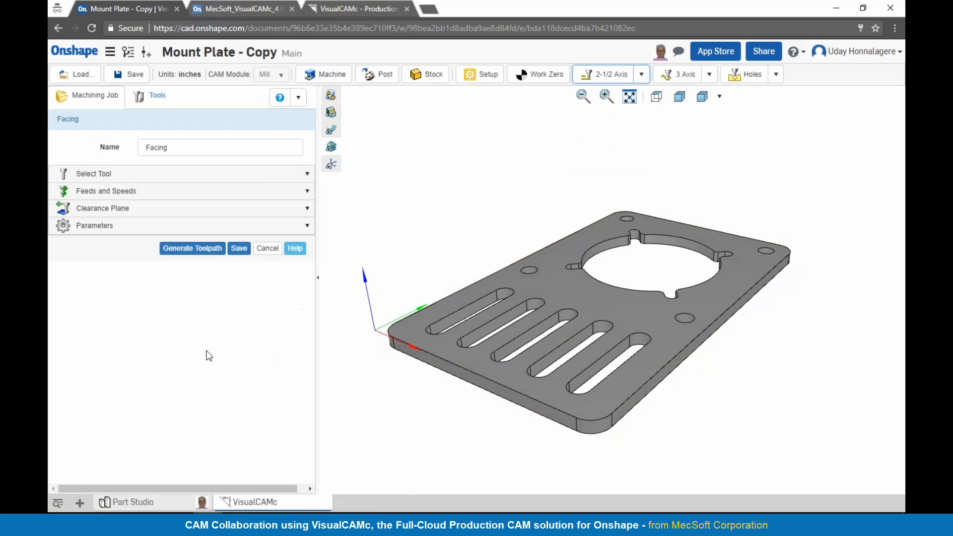
left_click(79, 175)
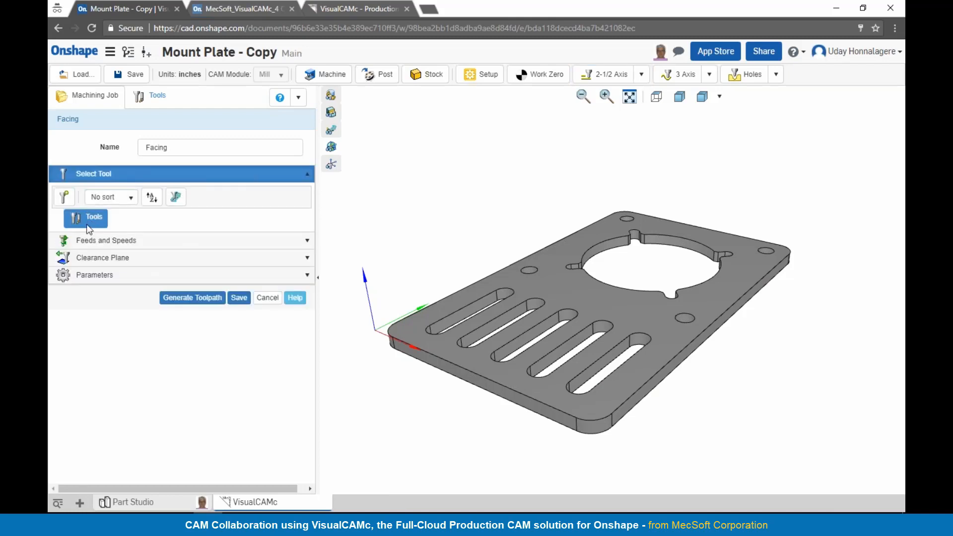
left_click(147, 100)
left_click(61, 120)
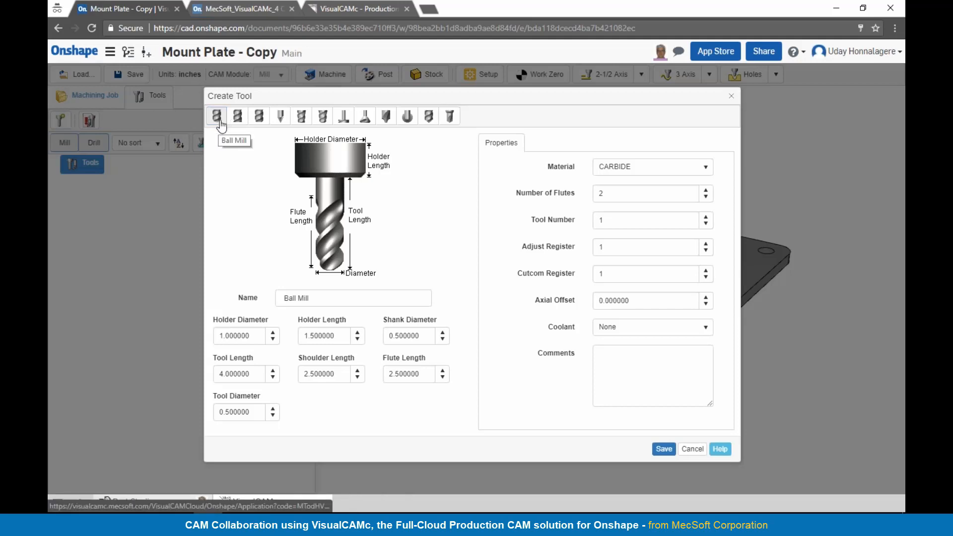
Look through the available tool types, from the flat and taper mills to the drill and center drill
left_click(237, 117)
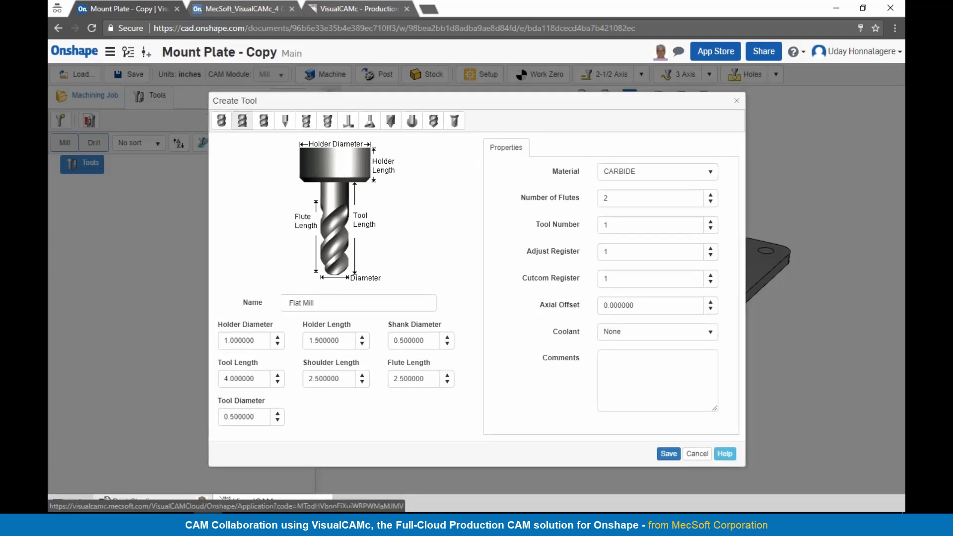
left_click(264, 125)
left_click(285, 122)
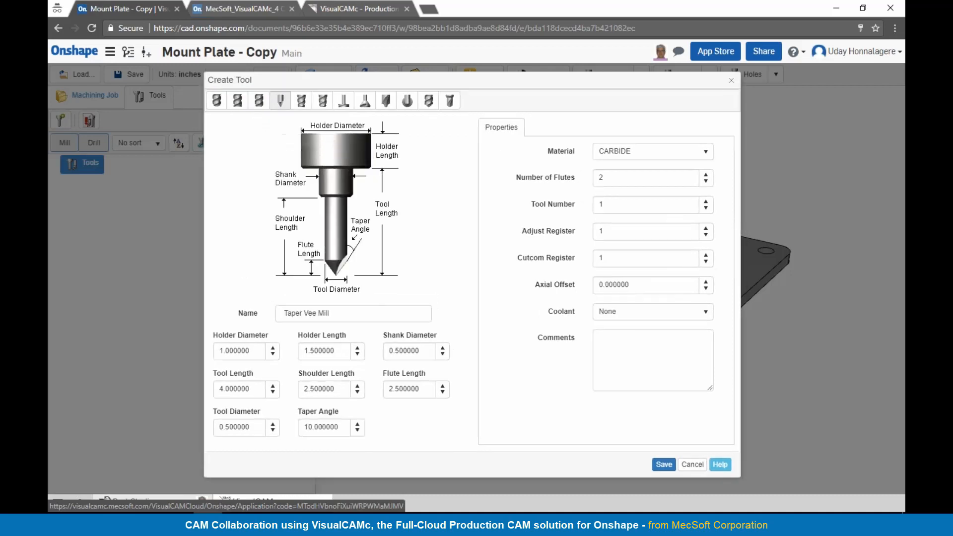
left_click(302, 102)
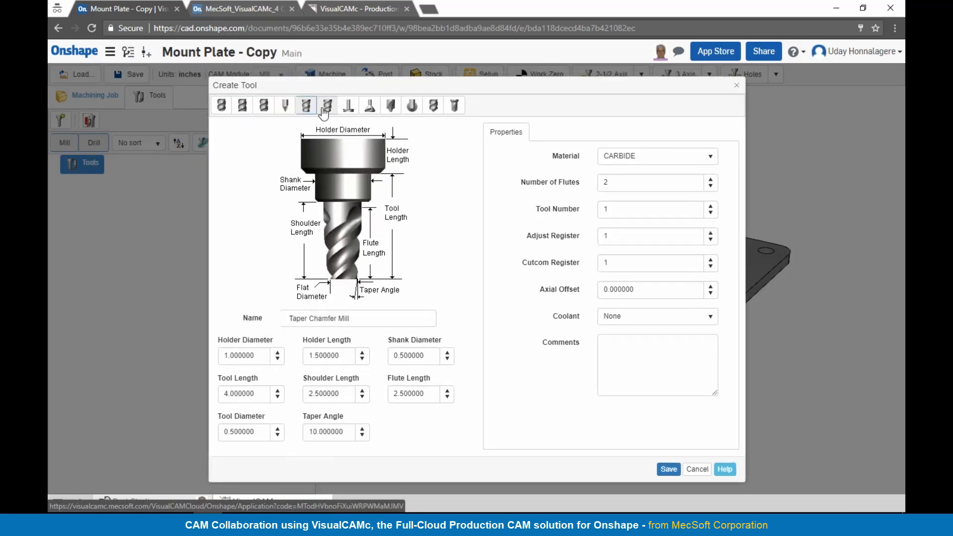
left_click(326, 111)
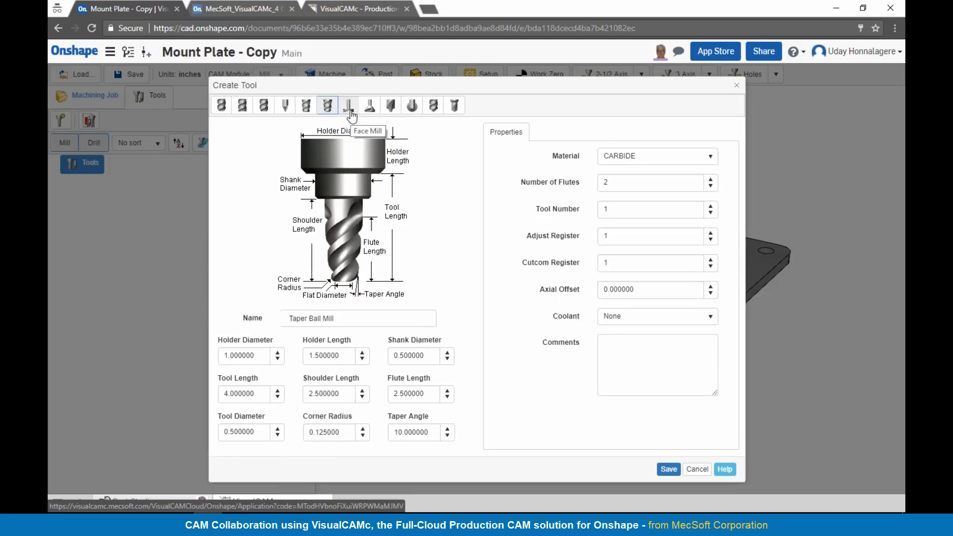
left_click(350, 112)
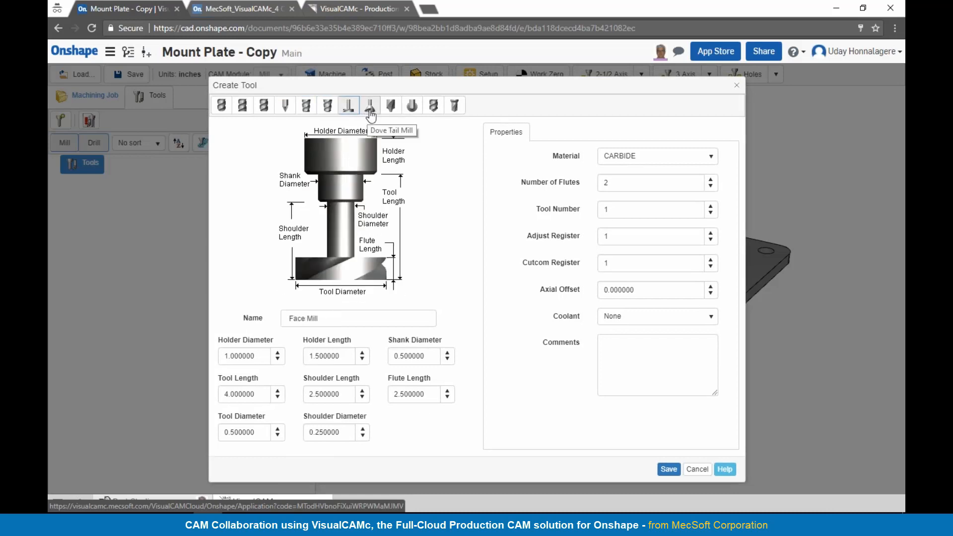
left_click(391, 110)
left_click(432, 112)
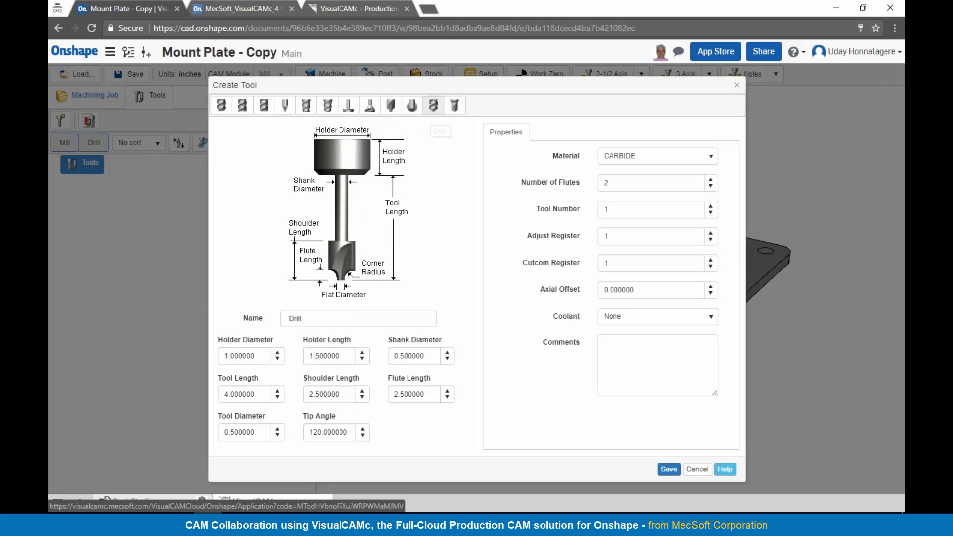
left_click(449, 115)
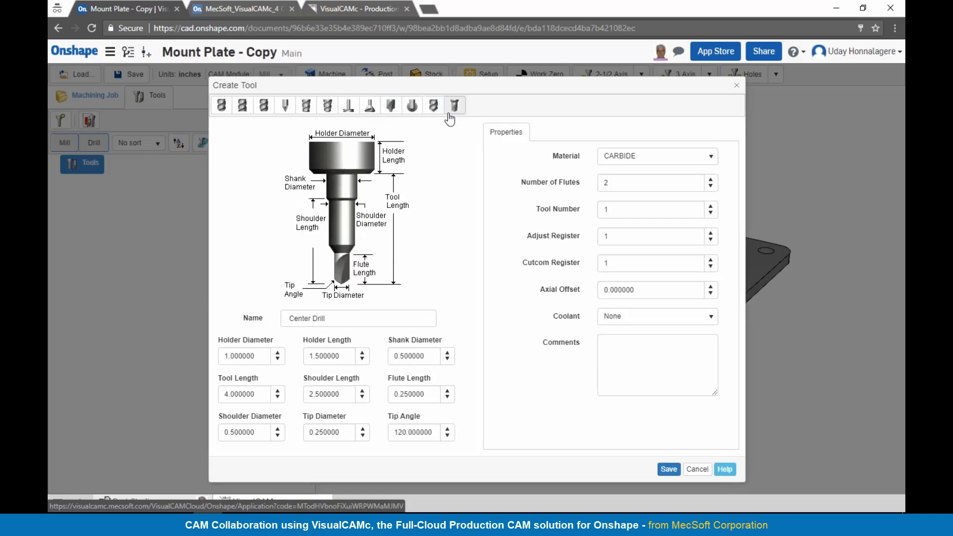
Choose the Face Mill tool type and set its tool diameter to 3 and shoulder diameter to 0.5
left_click(350, 110)
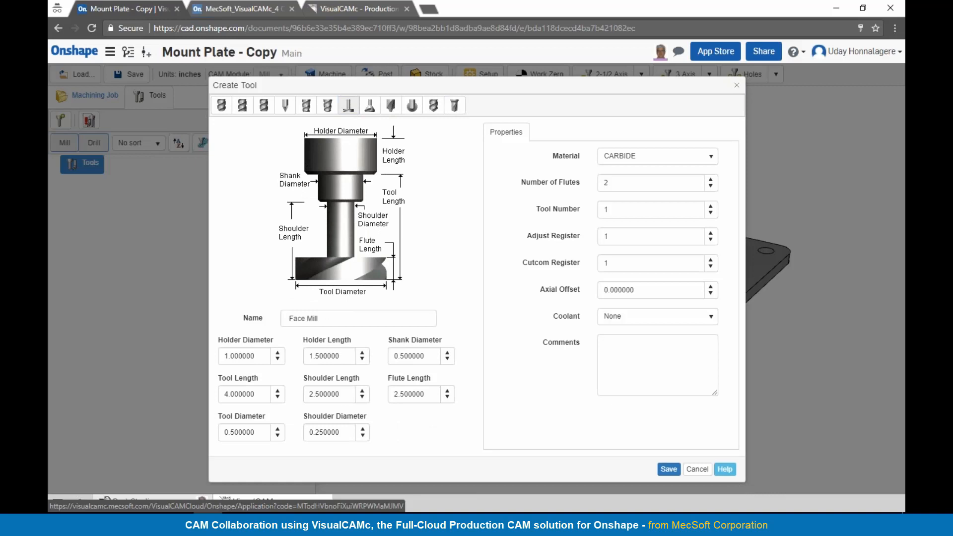
left_click(325, 319)
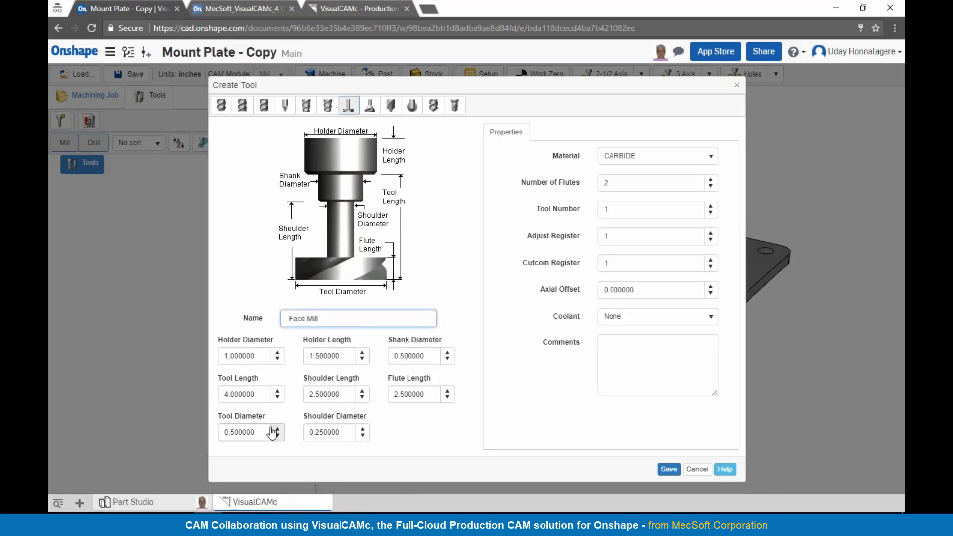
double_click(249, 432)
type("3")
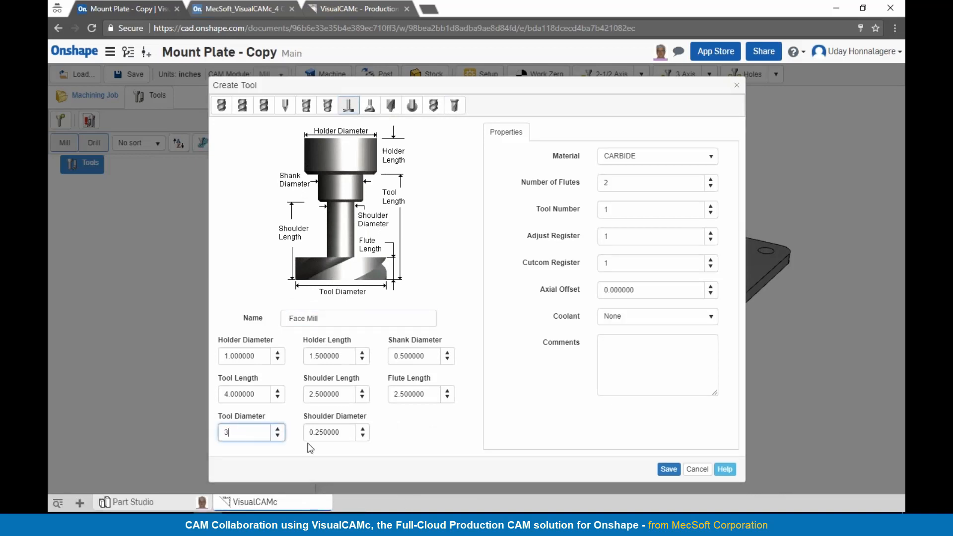
double_click(322, 433)
type("0.2")
key("BackSpace")
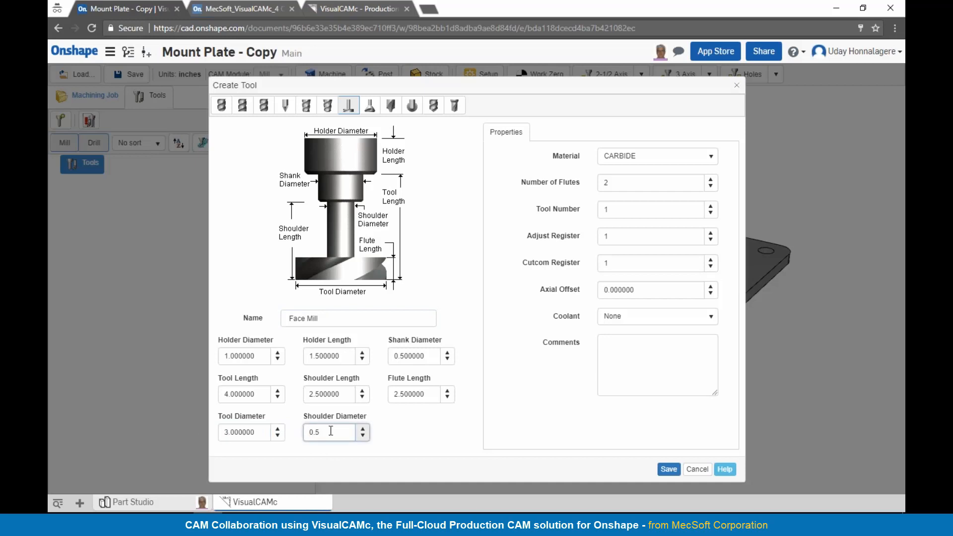
Set the face mill's flute length to 0.5, shoulder length to 0.75 and tool length to 1, and save the tool
left_click_drag(436, 395, 308, 396)
type("0.5")
type("0")
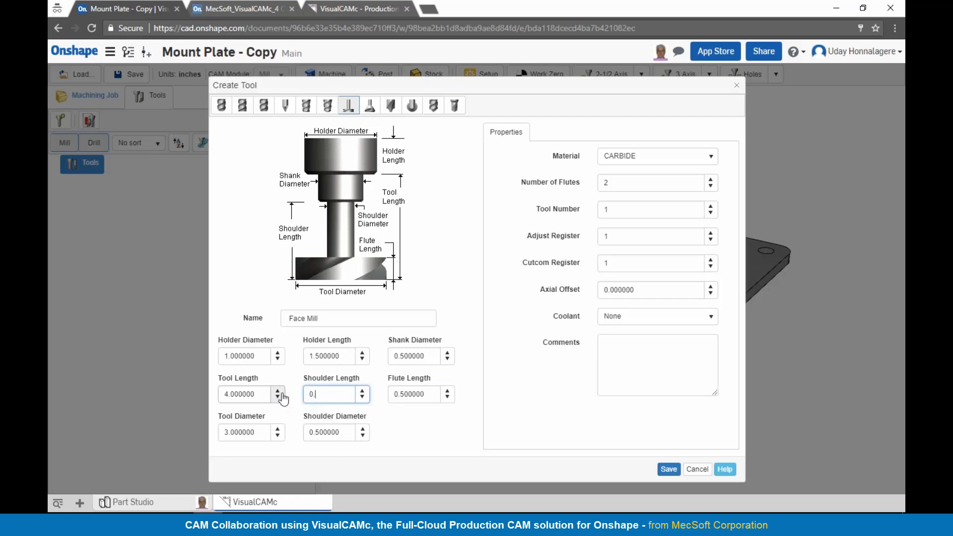
type(".75")
left_click_drag(263, 395, 195, 396)
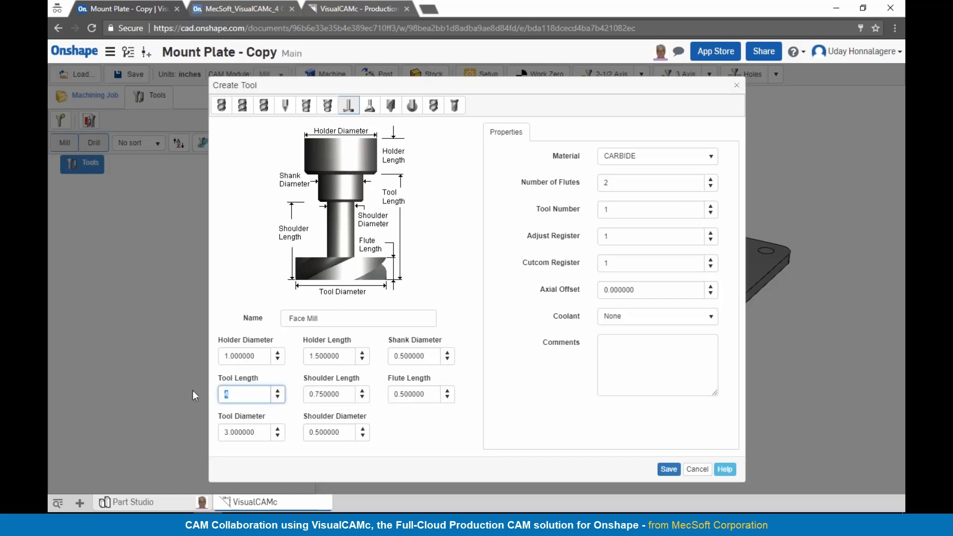
type("1")
left_click(668, 470)
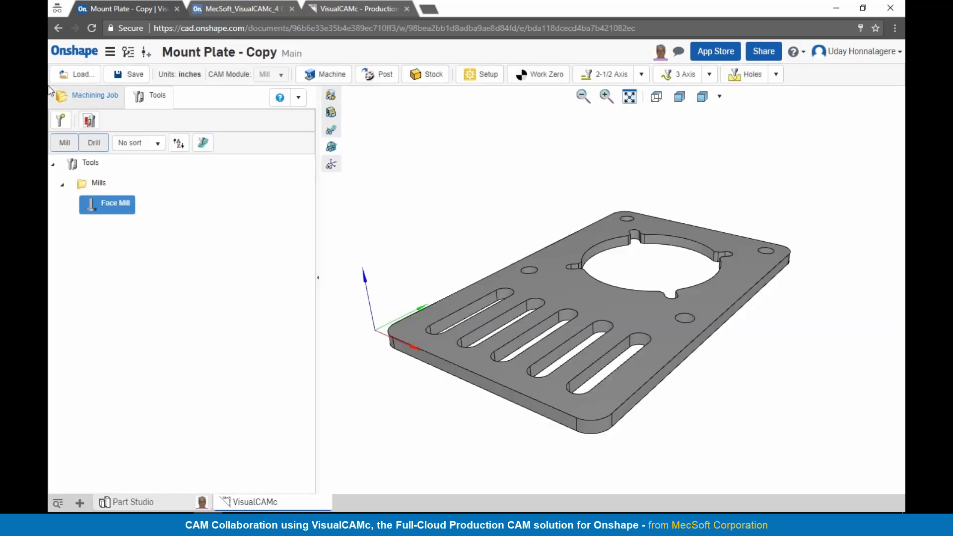
Return to the Facing operation and review its tool, feeds and speeds, and the clearance plane above the plate
left_click(67, 97)
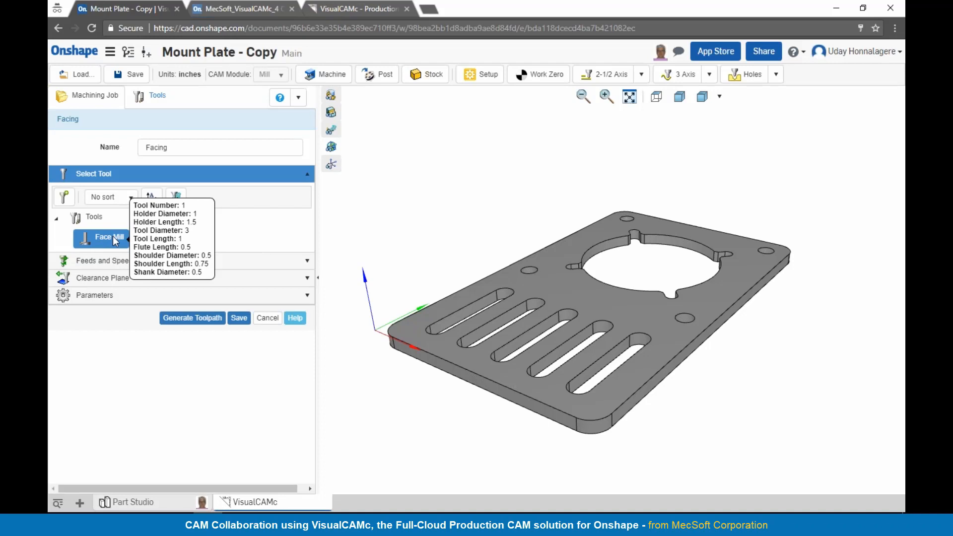
left_click(112, 263)
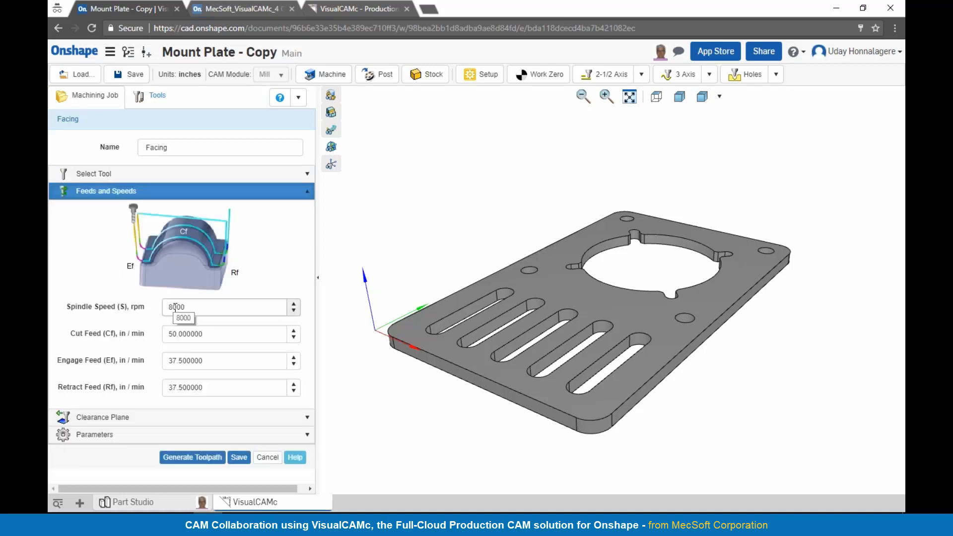
left_click(188, 420)
right_click_drag(455, 418, 353, 345)
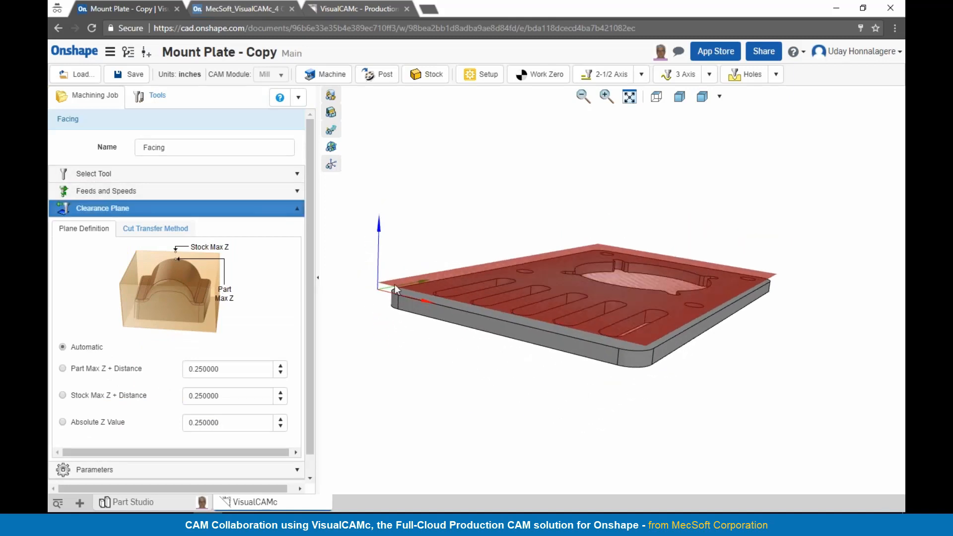
In the Facing parameters, set the location of cut geometry to At Bottom and the total cut depth to 0.05
mouse_move(554, 305)
right_mouse_down()
mouse_move(552, 319)
mouse_move(540, 321)
mouse_move(542, 298)
right_mouse_up()
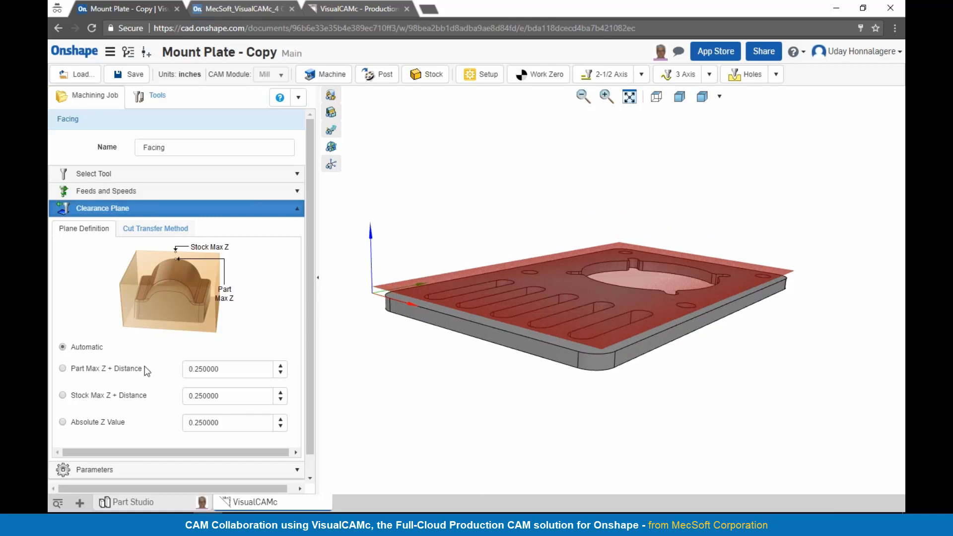
left_click(121, 471)
right_click_drag(517, 380, 518, 383)
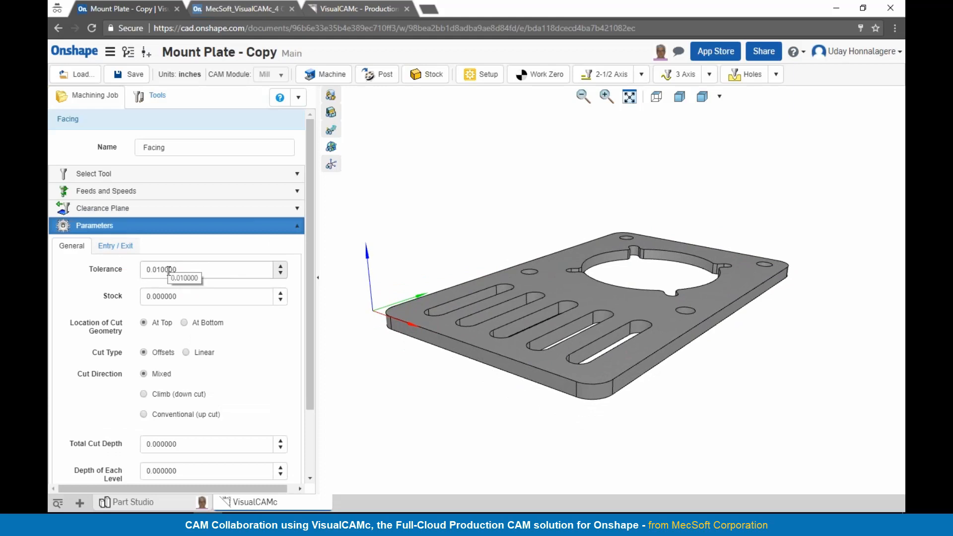
left_click(194, 325)
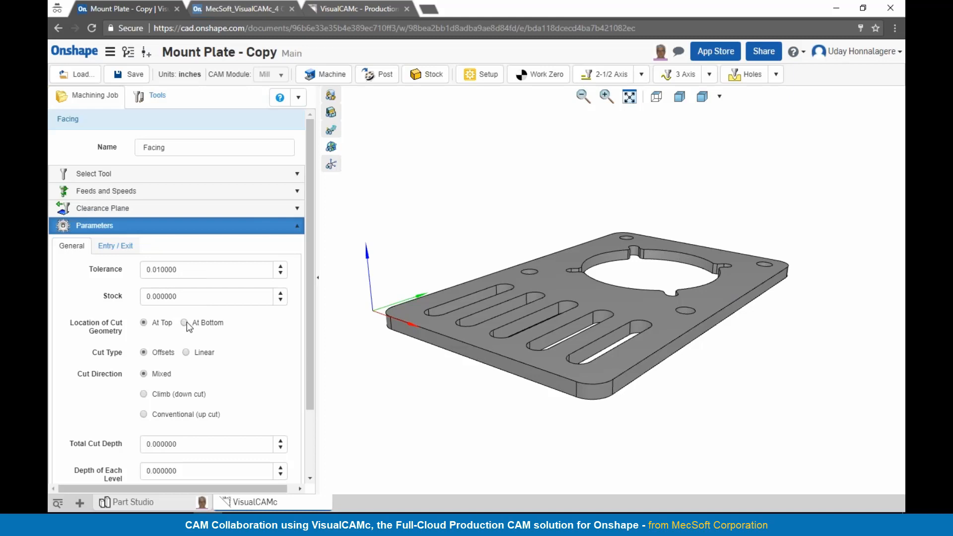
scroll(190, 359, "down", 3)
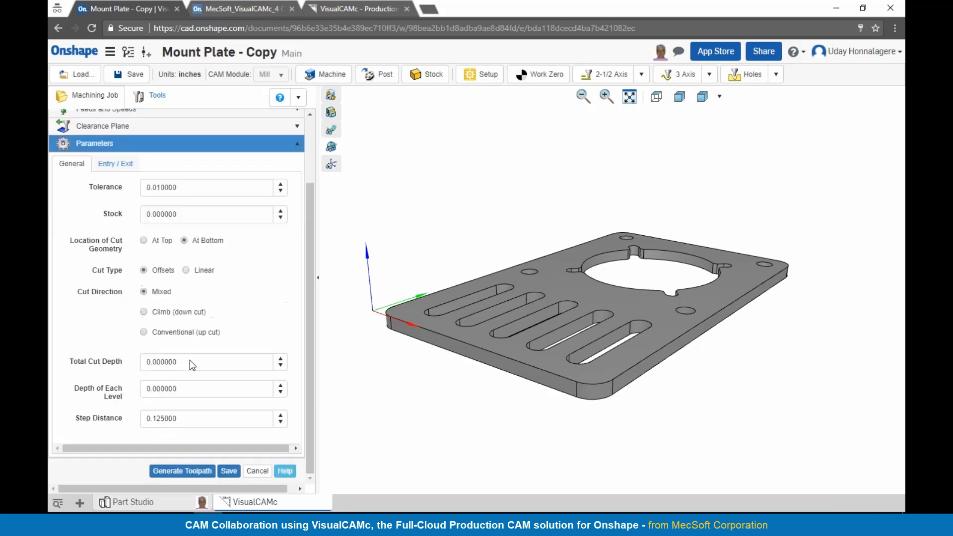
double_click(191, 362)
type("0.0")
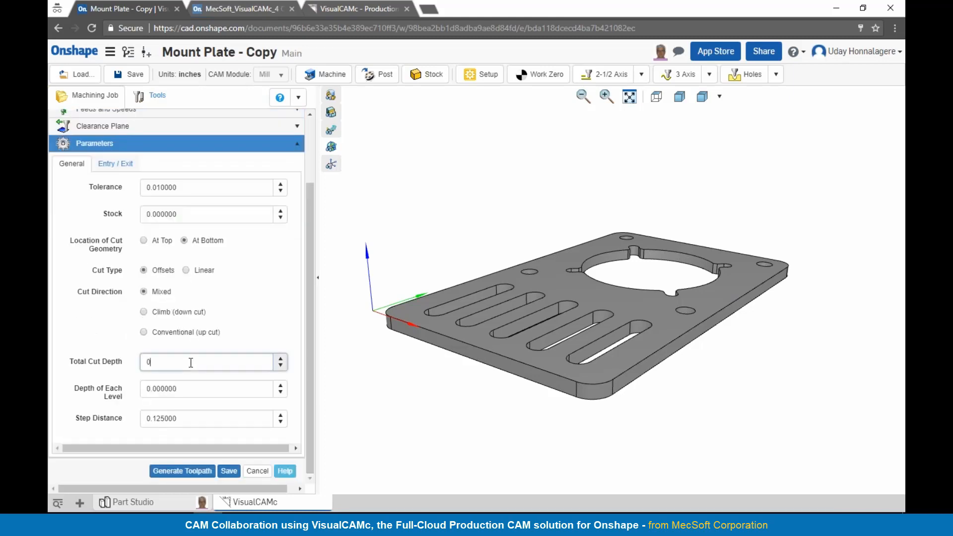
type("5")
Set the Facing operation's depth of each level to 0.05 and its step distance to 1
double_click(198, 389)
type("0.05")
key("Tab")
type("1")
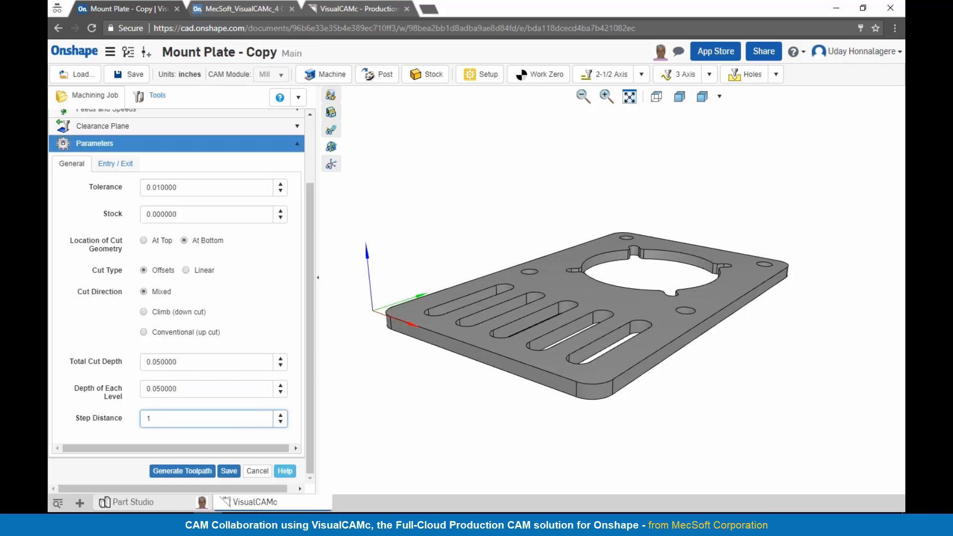
Set the linear entry to distance 1 and angle 90, and generate the Facing toolpath for the plate's top outer edge
left_click(115, 163)
double_click(184, 392)
type("90")
key("shift+Tab")
type("1")
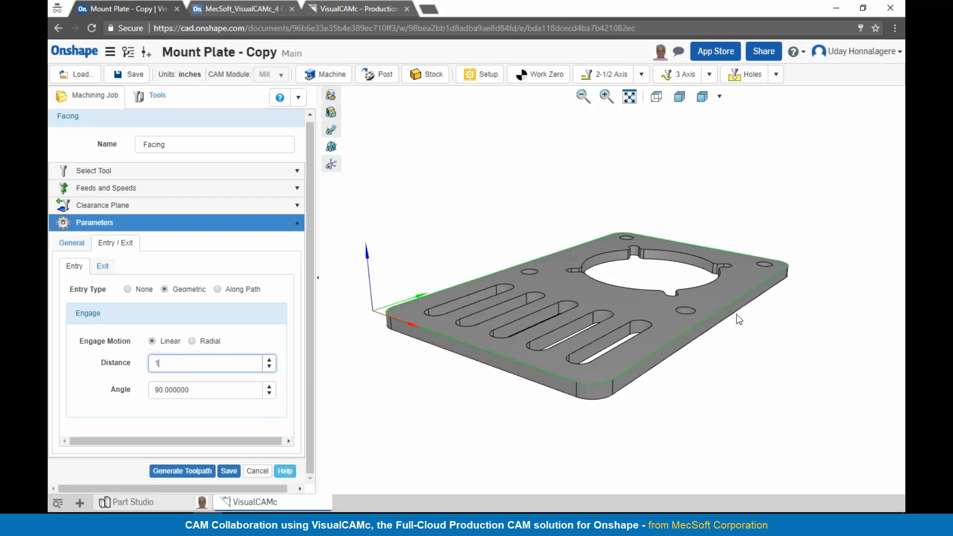
left_click(193, 472)
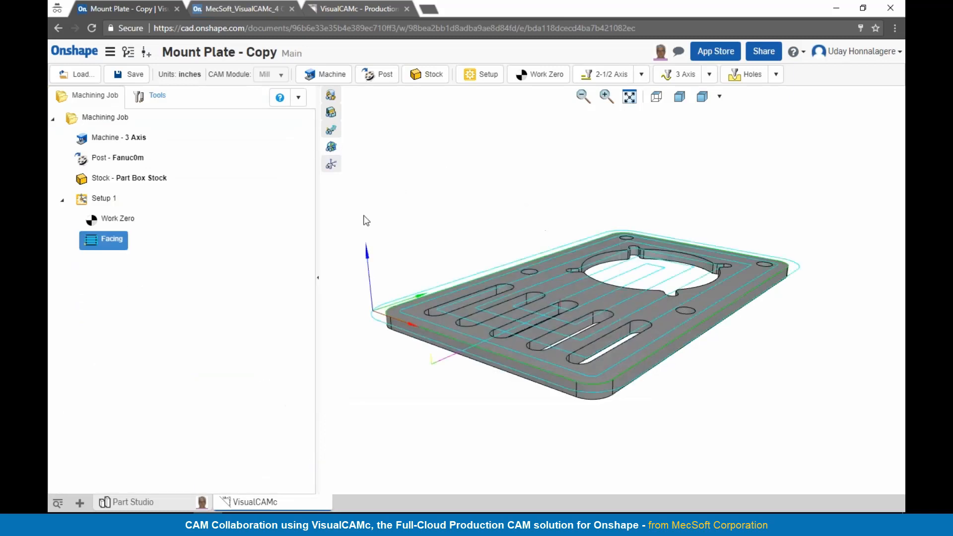
Simulate the Facing toolpath, pause it partway, and exit the simulation
right_click_drag(621, 370, 598, 353)
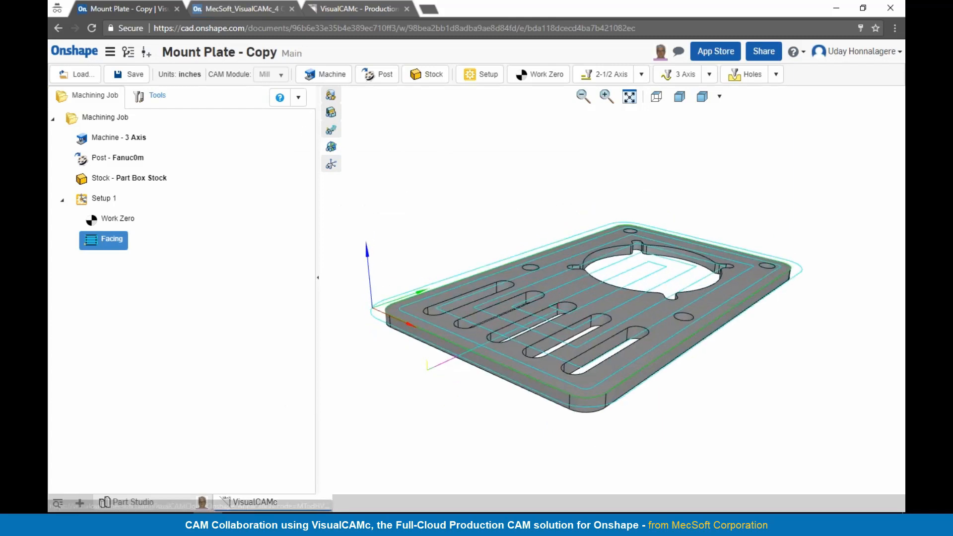
left_click(330, 147)
left_click(331, 131)
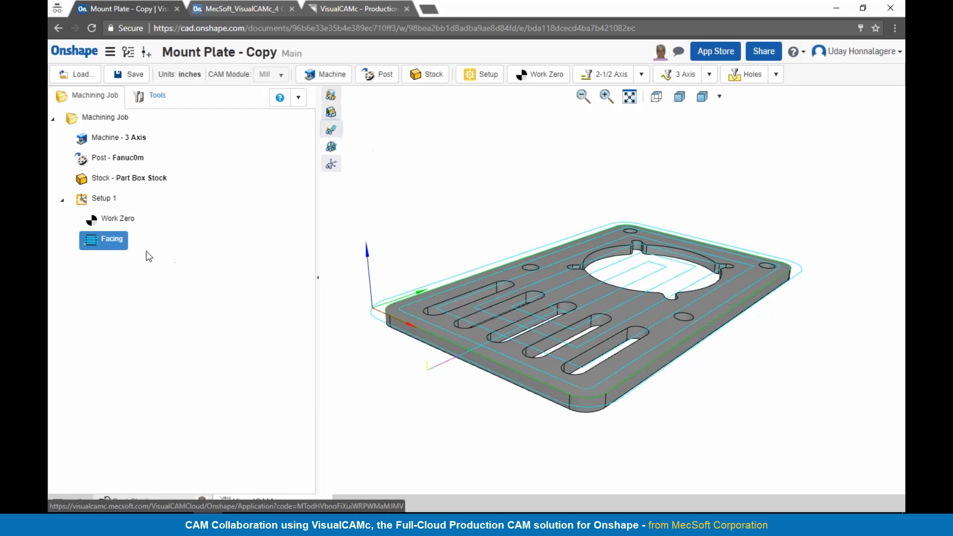
right_click(101, 239)
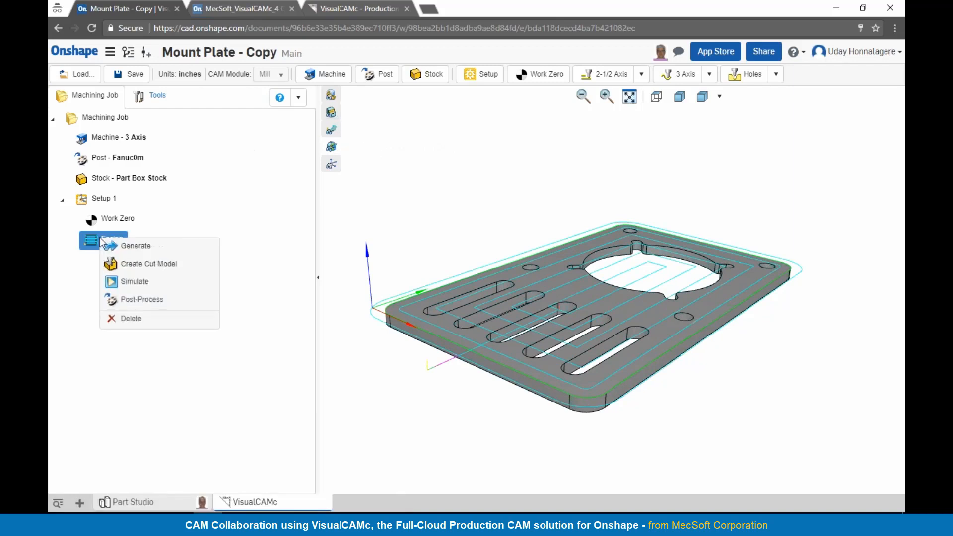
left_click(122, 283)
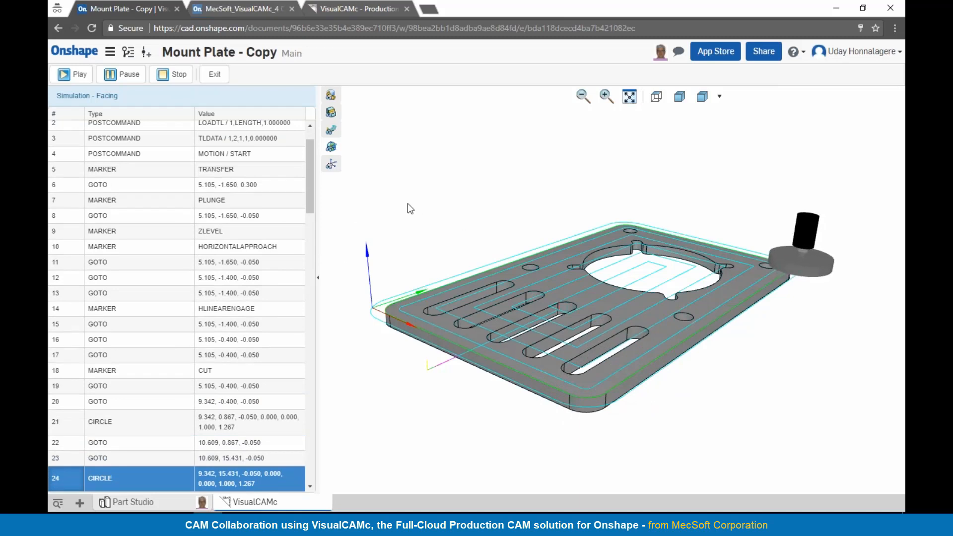
left_click(124, 74)
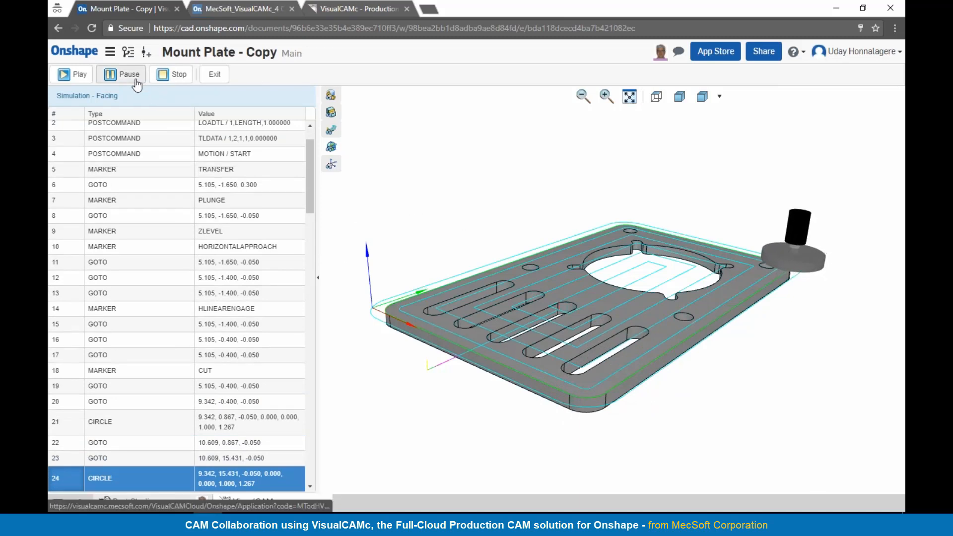
left_click(211, 75)
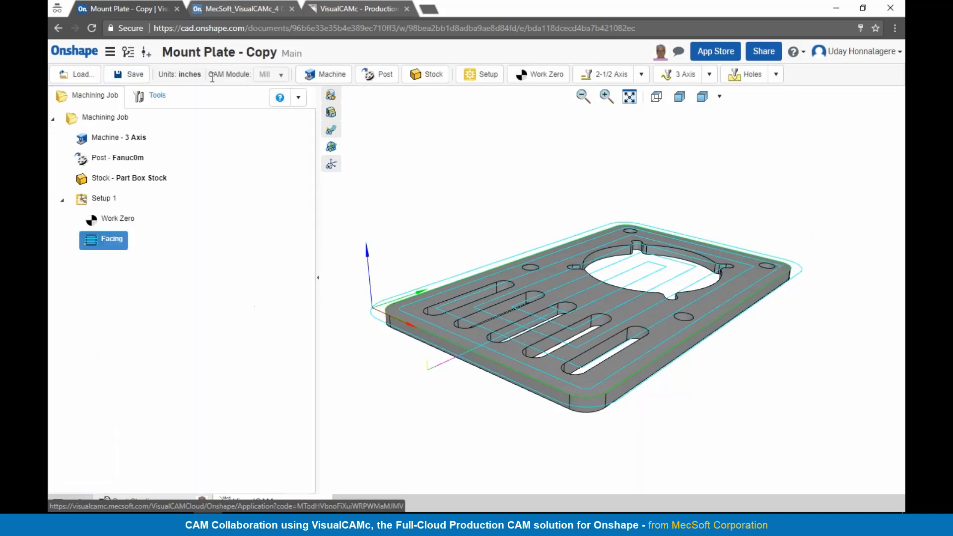
Create the cut model for the Facing operation and inspect it with the toolpath and part hidden, restoring both
right_click(98, 238)
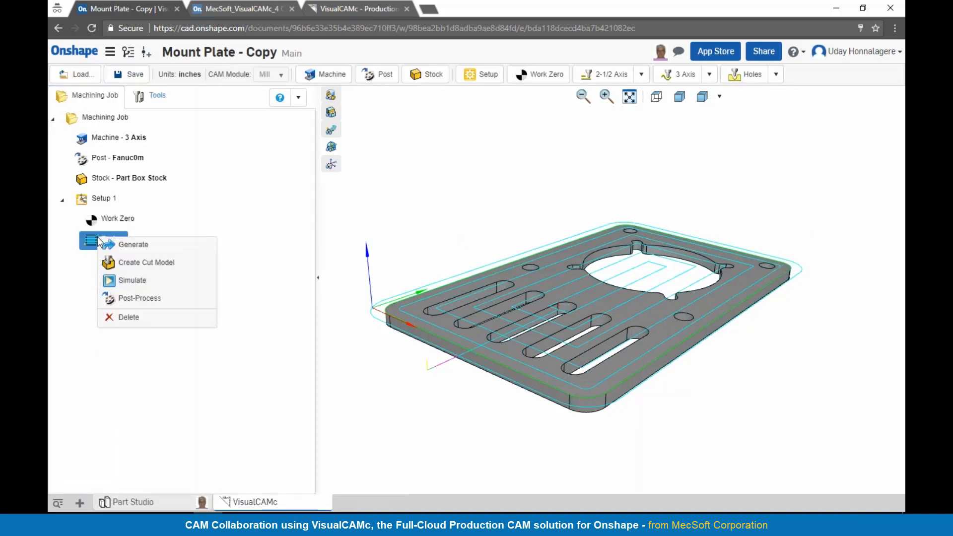
left_click(117, 263)
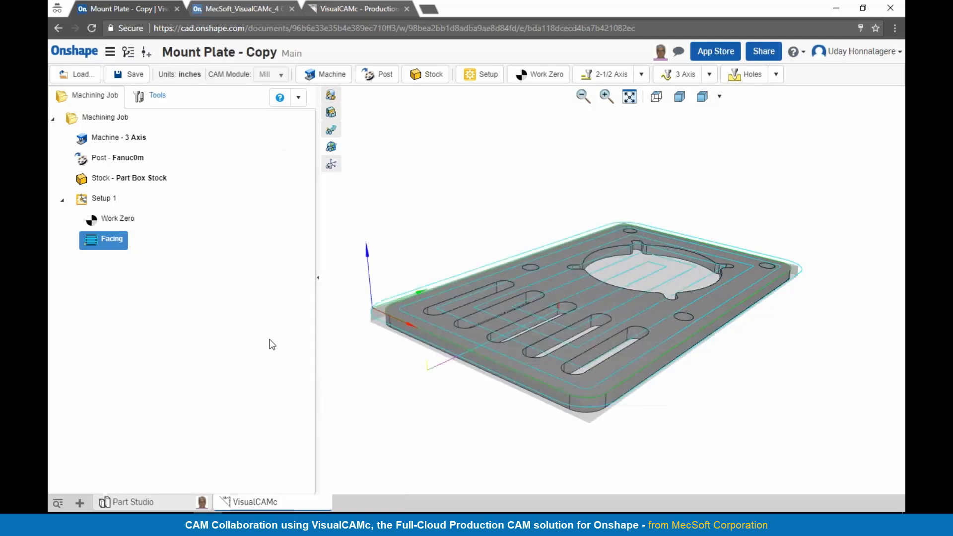
left_click(331, 131)
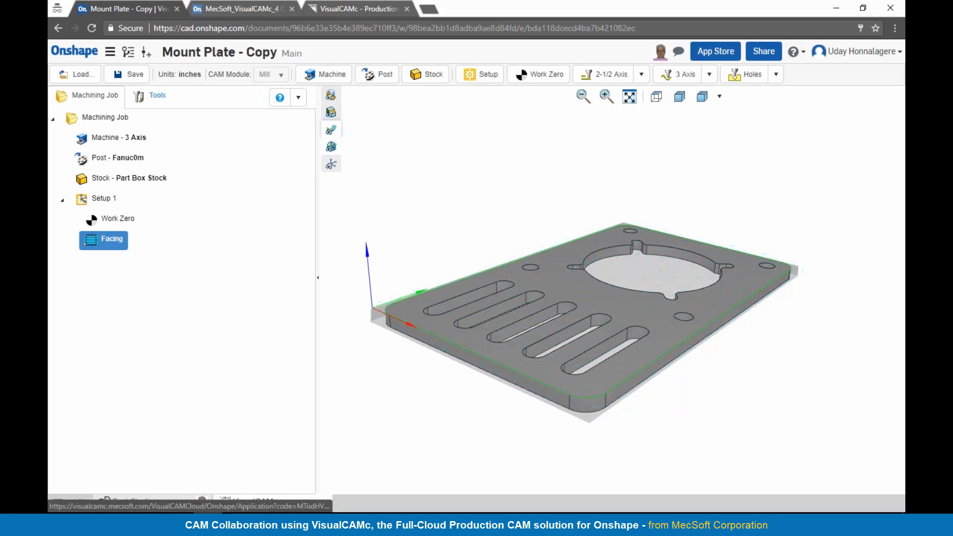
left_click(331, 95)
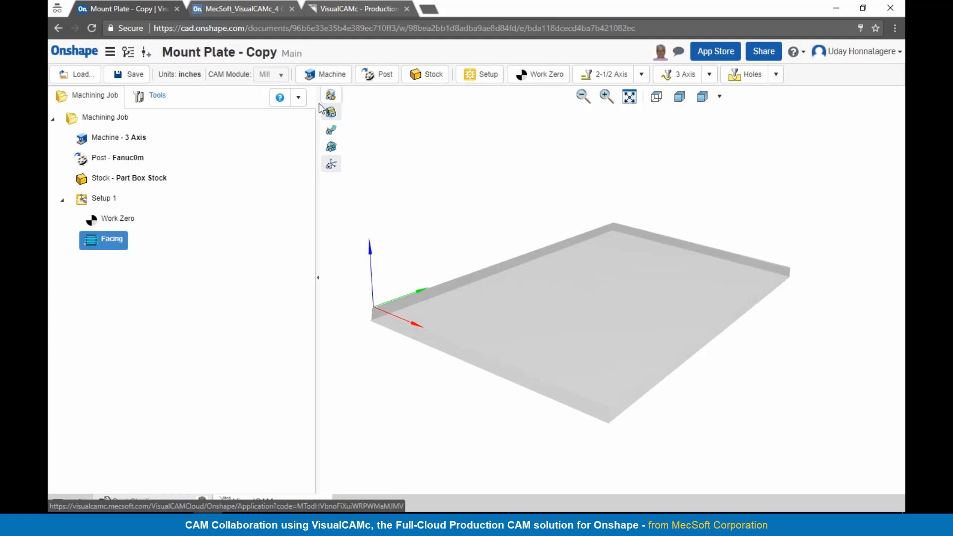
left_click(332, 110)
left_click(331, 130)
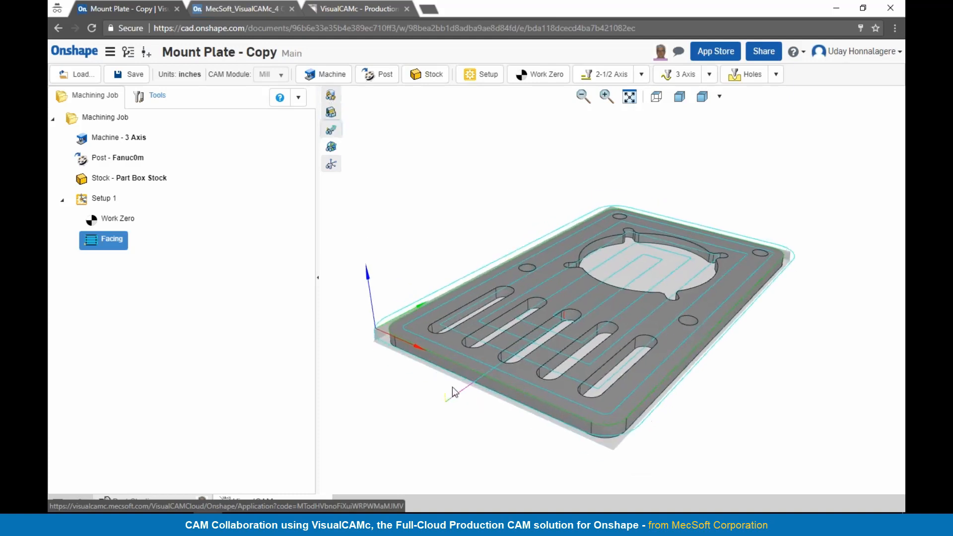
Reopen the Facing operation to check its definition and close it without changes
double_click(91, 241)
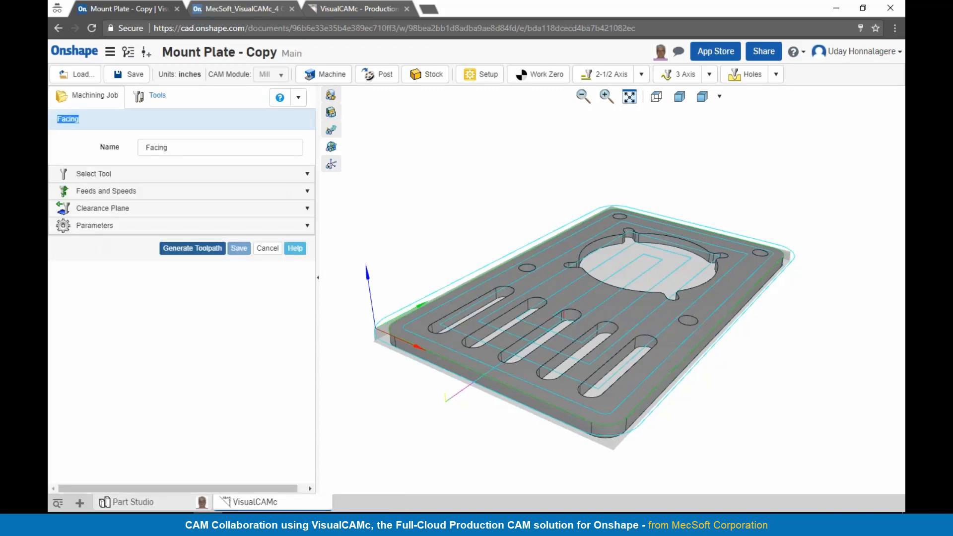
left_click(267, 248)
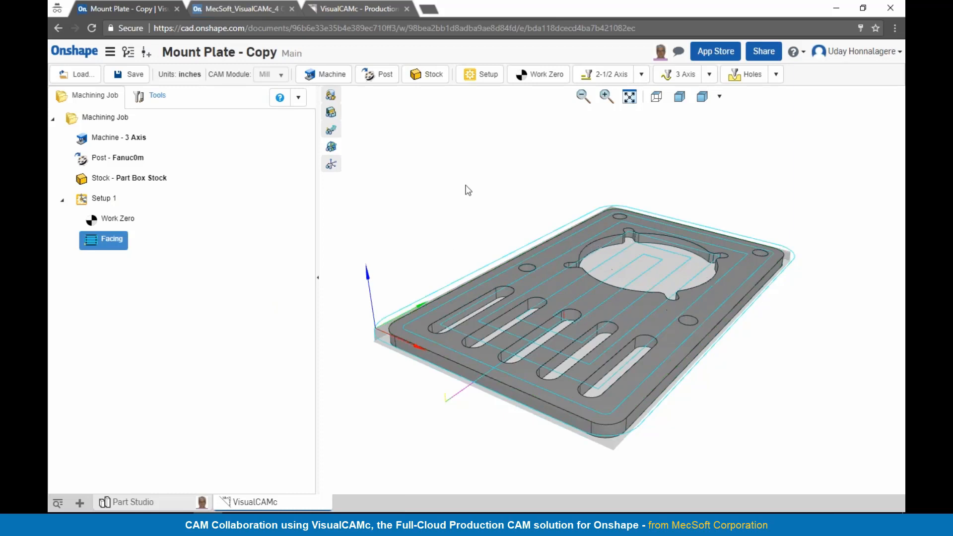
Start a 2-1/2 axis Pocketing operation and begin a new Flat Mill tool for it
left_click(641, 75)
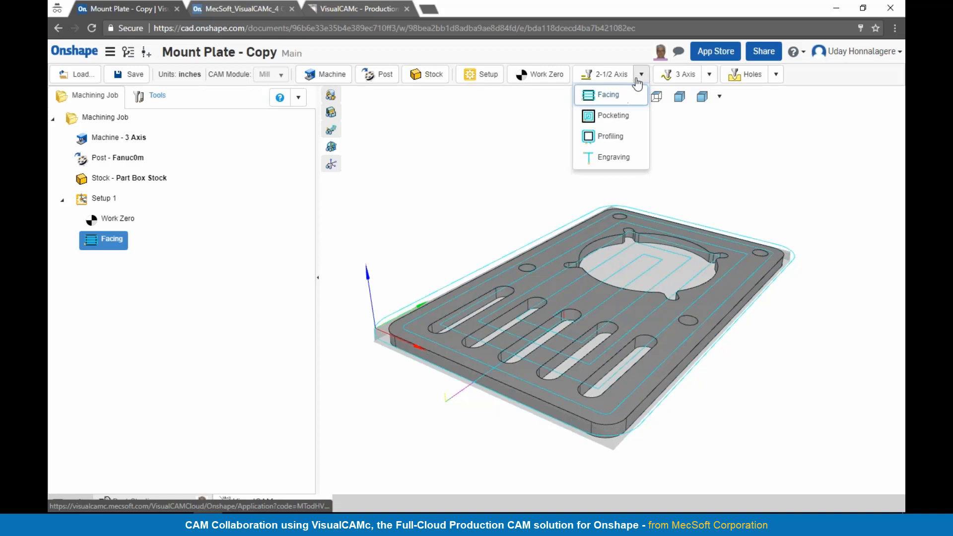
left_click(614, 116)
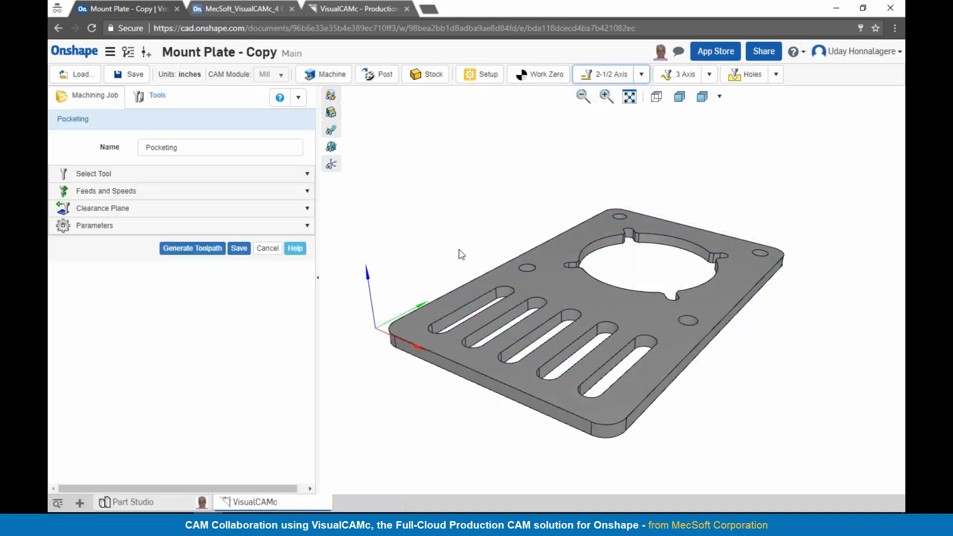
left_click(134, 179)
left_click(64, 197)
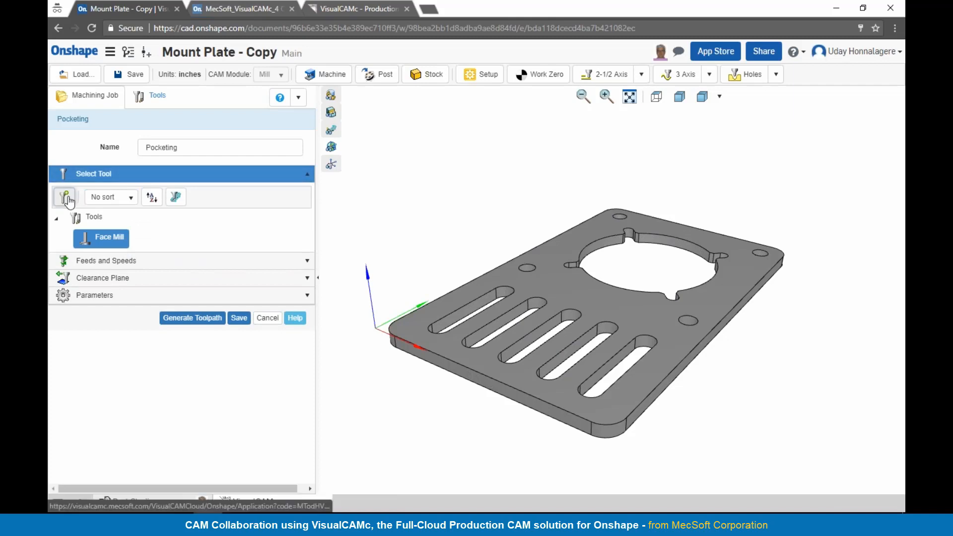
left_click(242, 122)
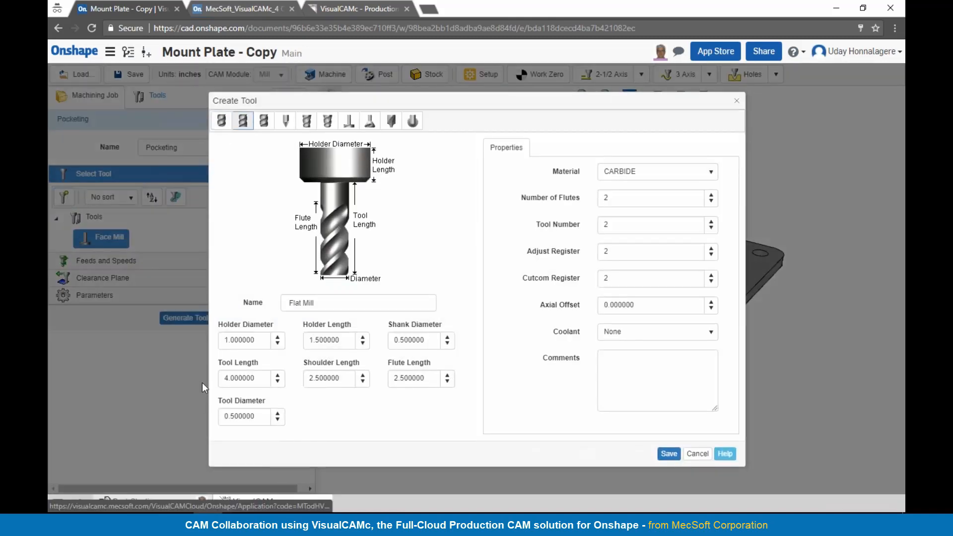
Set the flat mill's tool length to 3 and flute length to 1, and save the tool
left_click_drag(242, 379, 206, 375)
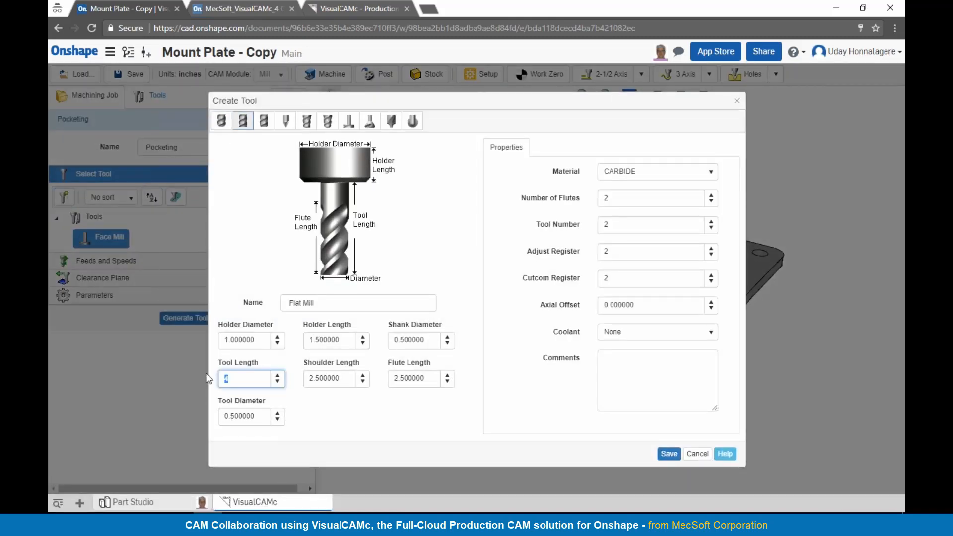
type("3")
left_click(334, 379)
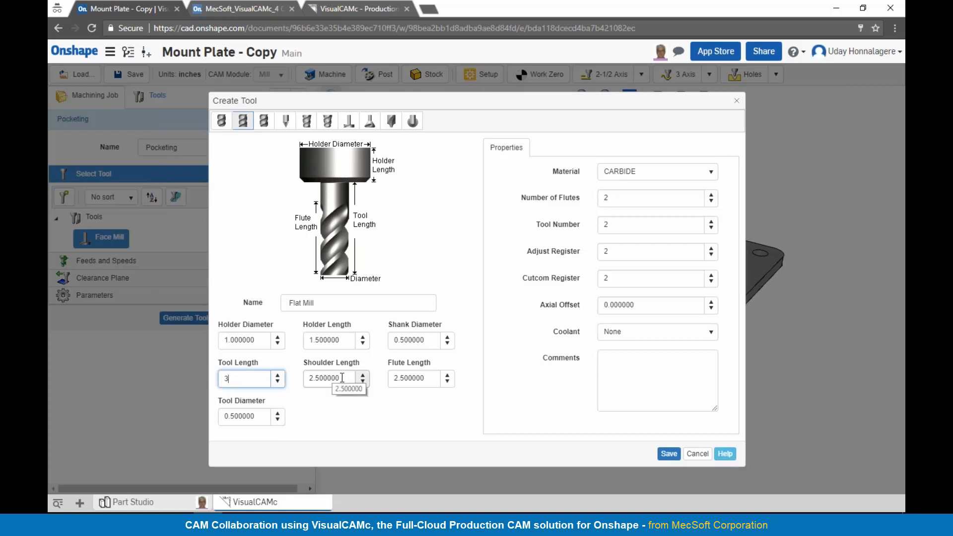
left_click_drag(400, 378, 455, 423)
type("1")
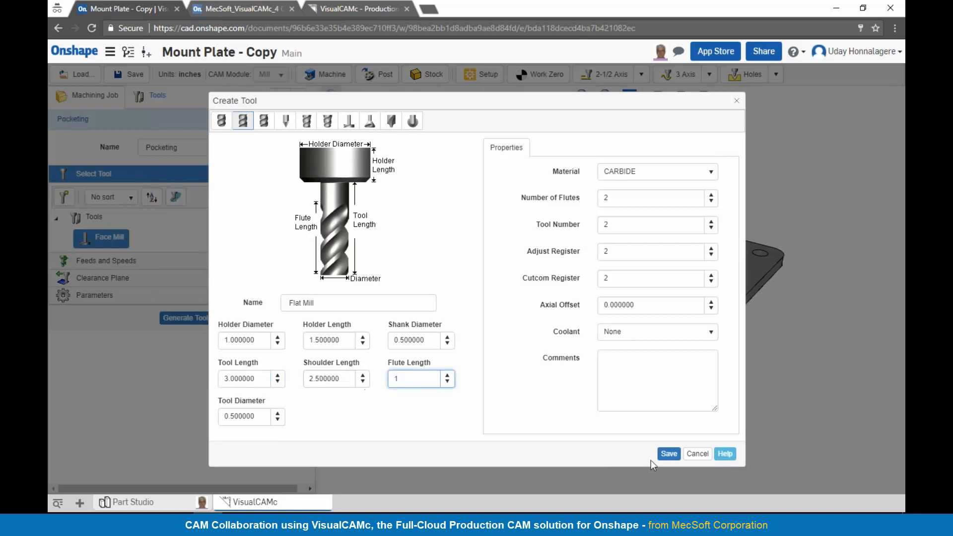
left_click(667, 455)
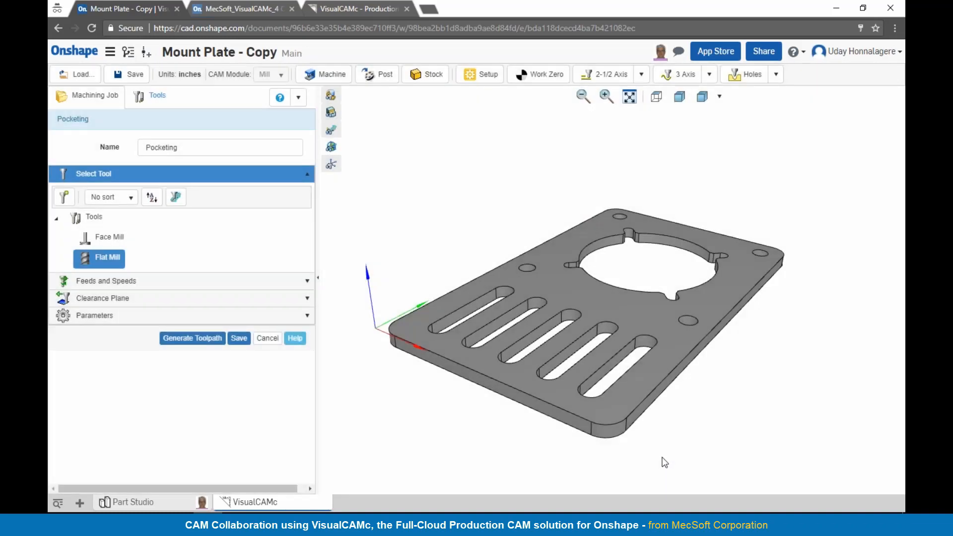
Review the Pocketing feeds, speeds and cut parameters, and pick the large central opening's top edge as the cut geometry
left_click(112, 282)
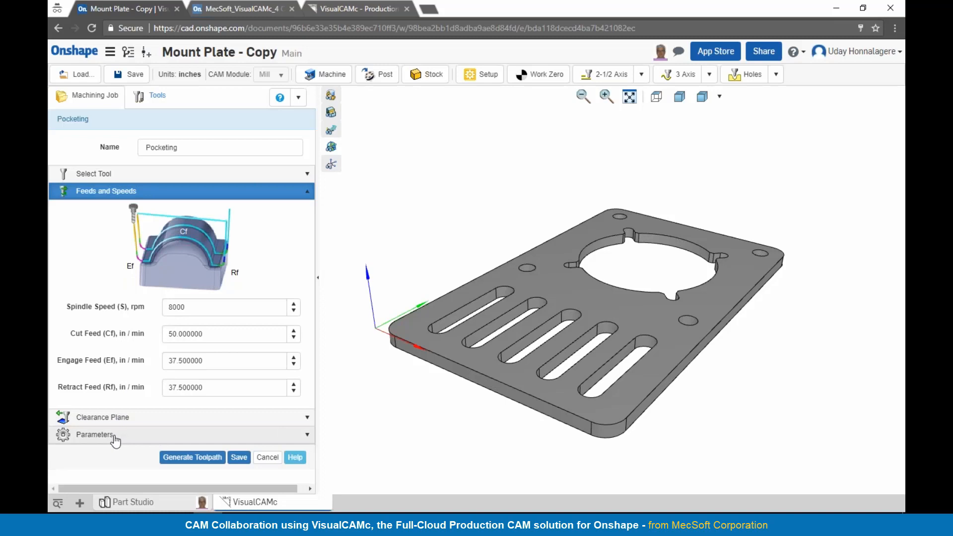
left_click(113, 436)
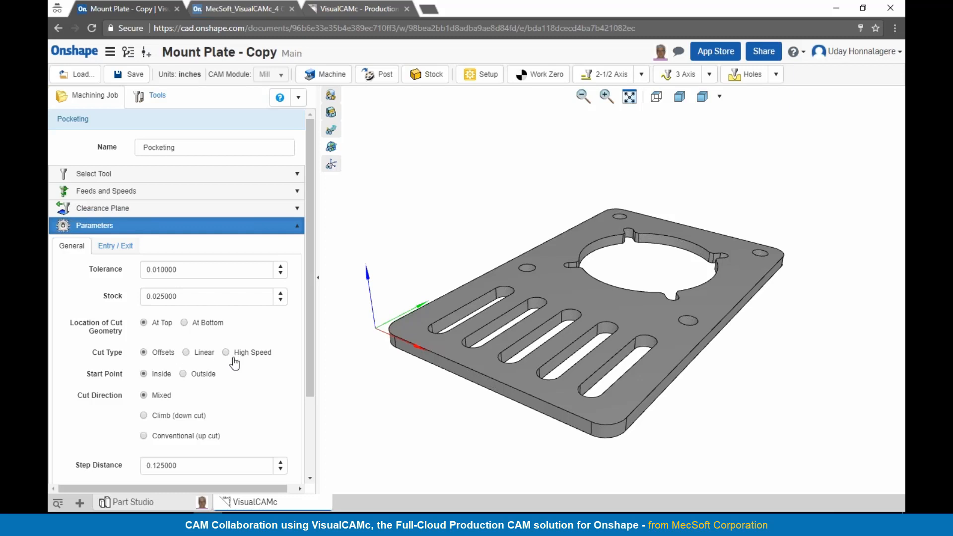
scroll(212, 382, "down", 3)
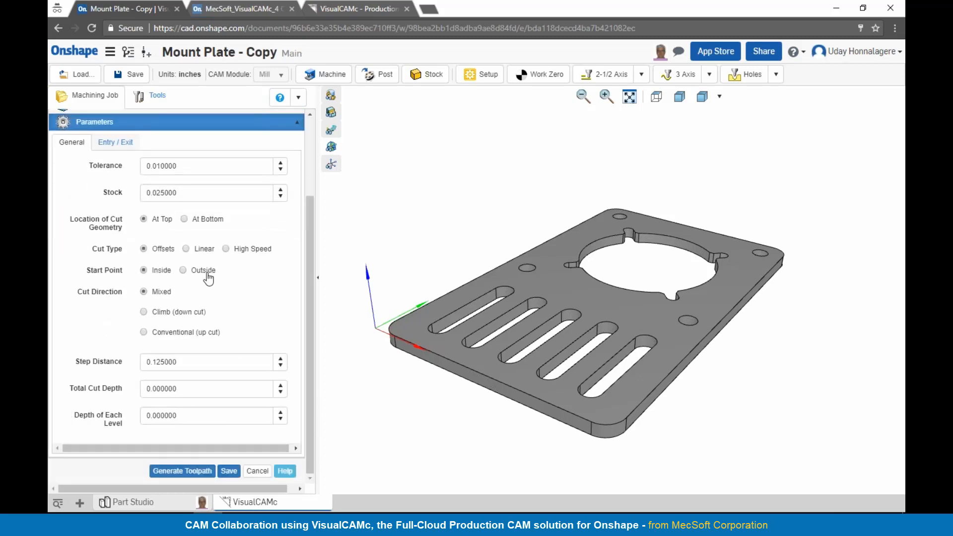
left_click(596, 247)
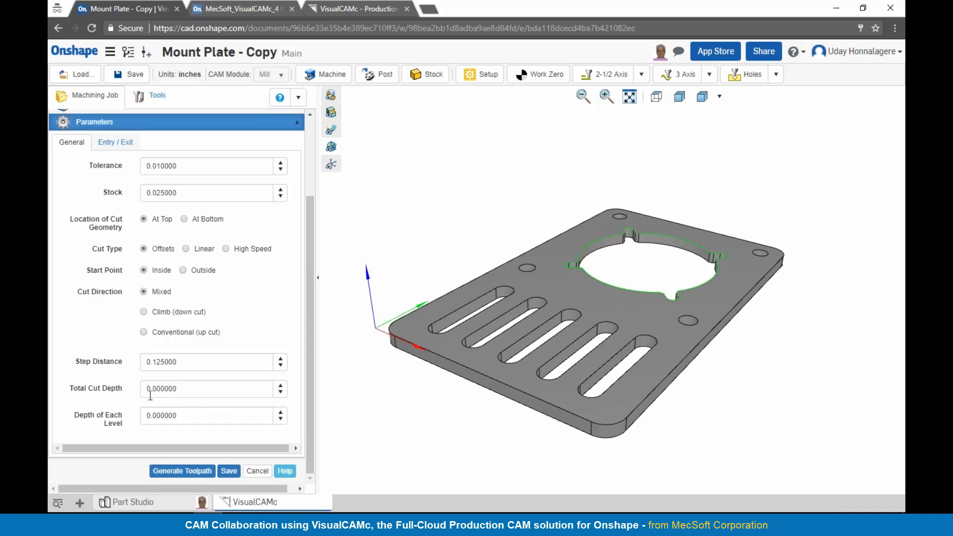
Set the Pocketing step distance to 0.3, total cut depth to 0.5 and depth of each level to 0.25, and generate the toolpath
left_click_drag(186, 362, 125, 362)
type("0.3")
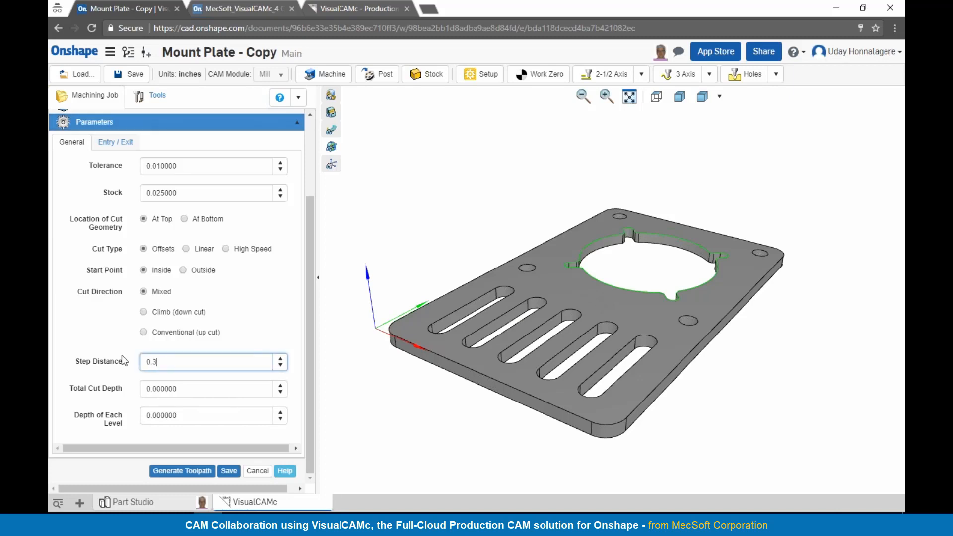
left_click(186, 388)
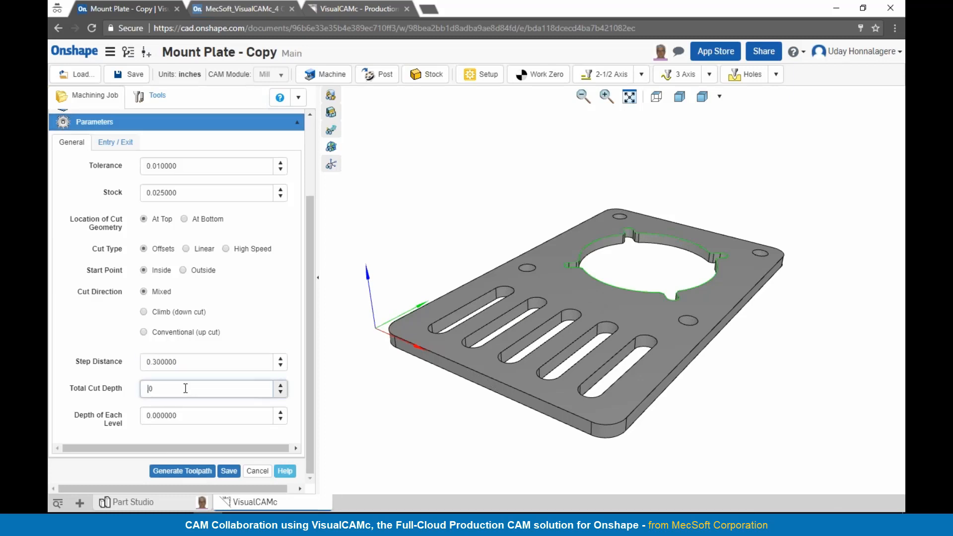
left_click(185, 415)
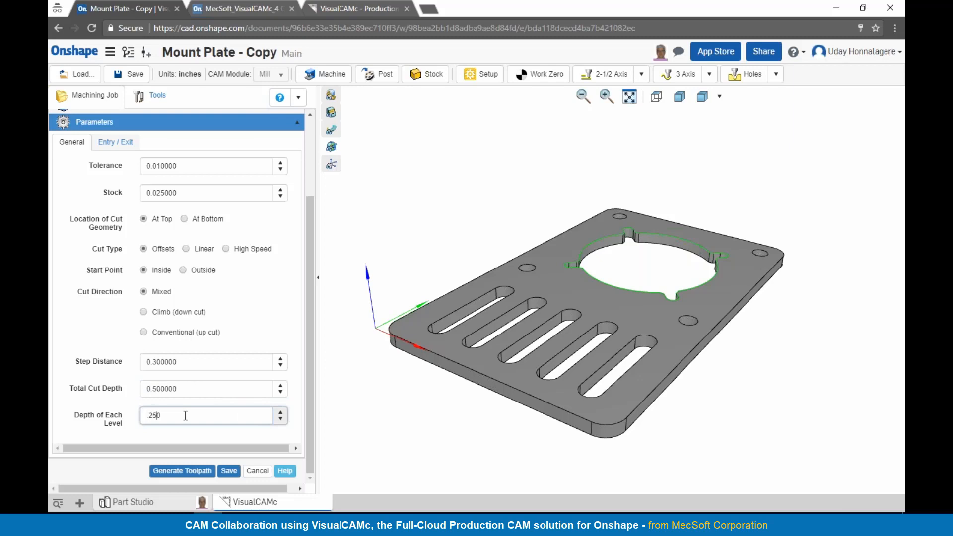
left_click(183, 472)
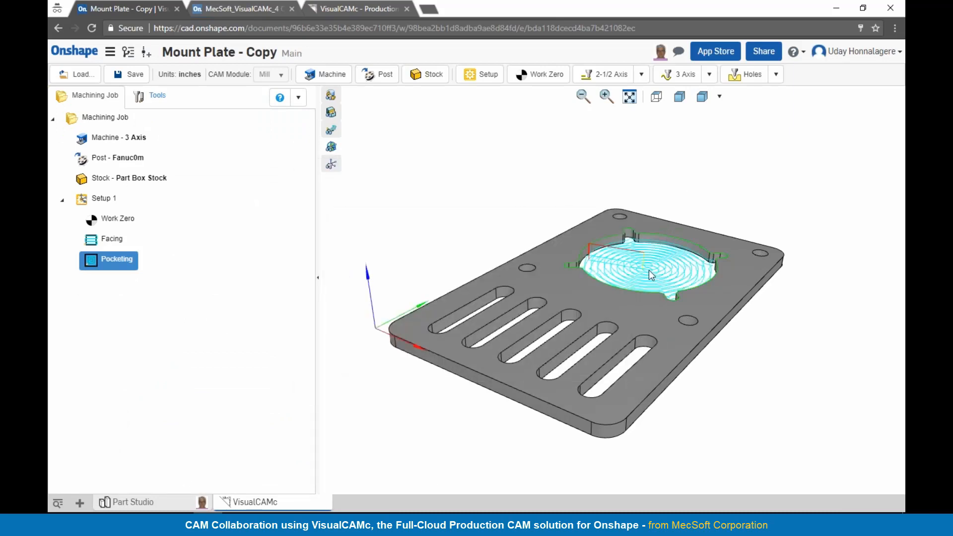
scroll(652, 273, "up", 5)
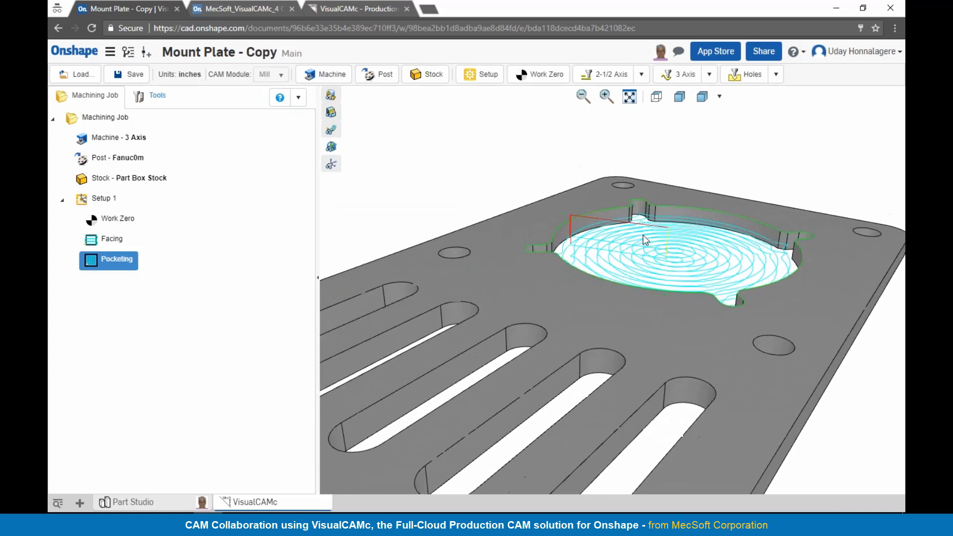
middle_click_drag(702, 234, 678, 252)
mouse_move(626, 278)
right_mouse_down()
mouse_move(621, 293)
mouse_move(624, 281)
right_mouse_up()
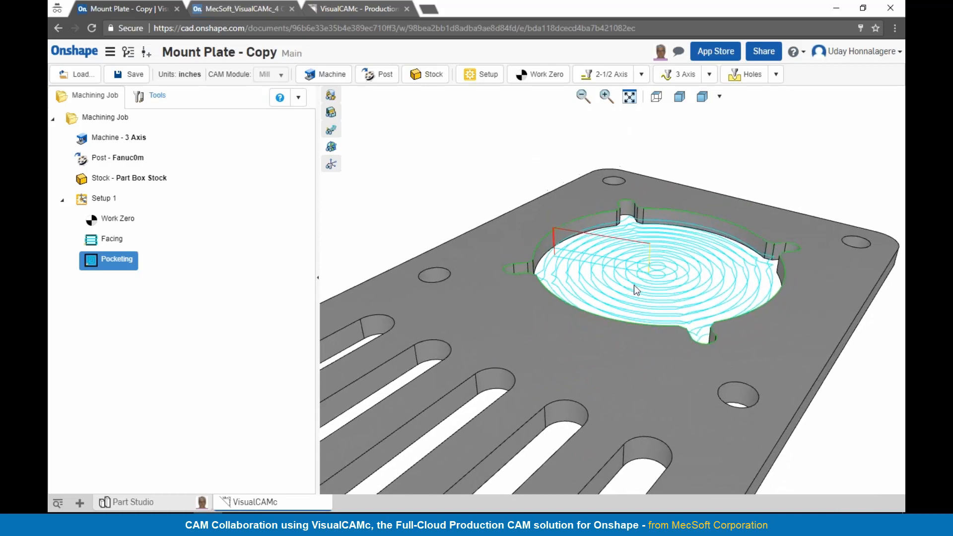
Change the Pocketing entry's engage motion to Path with a height of 0.2, regenerate the toolpath and examine the entry motion
double_click(89, 262)
left_click(98, 228)
left_click(106, 248)
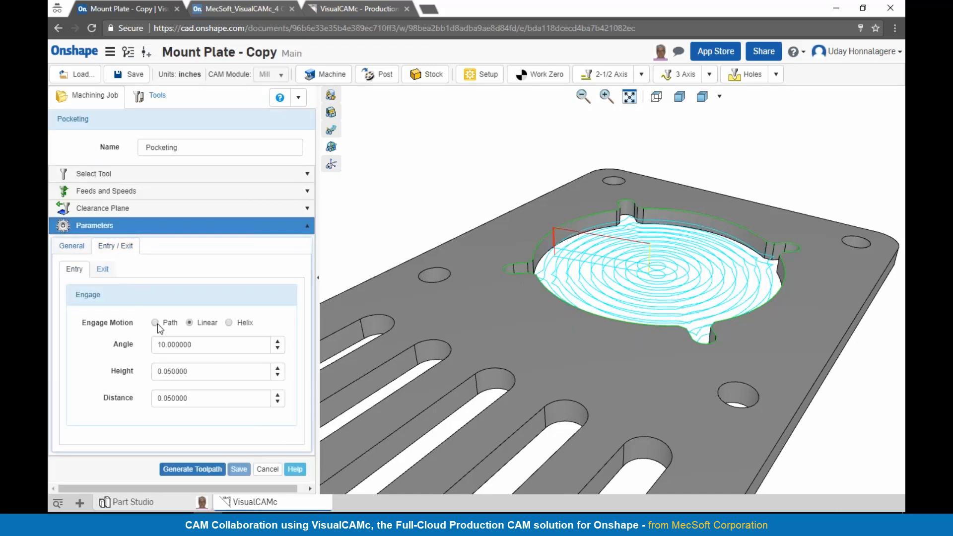
left_click(156, 323)
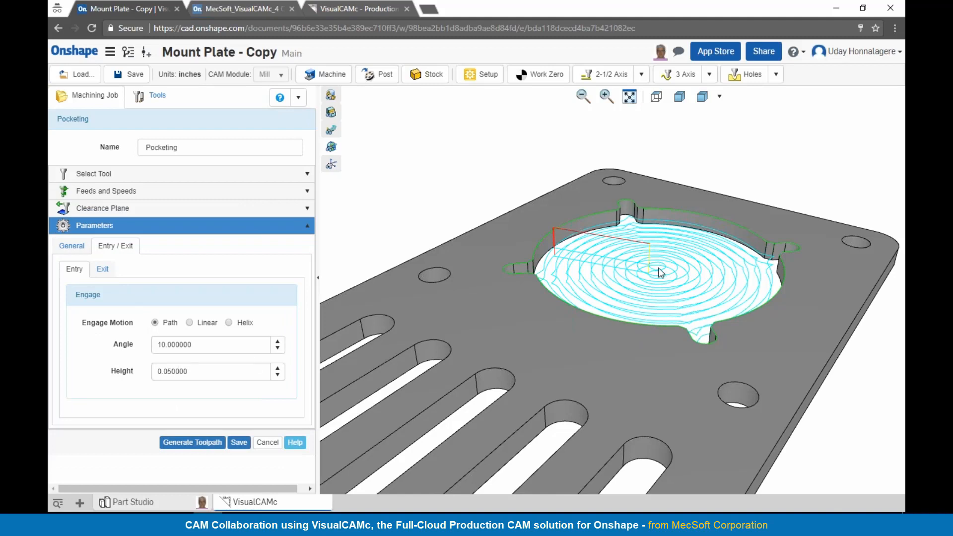
left_click_drag(210, 371, 139, 373)
type("0.2")
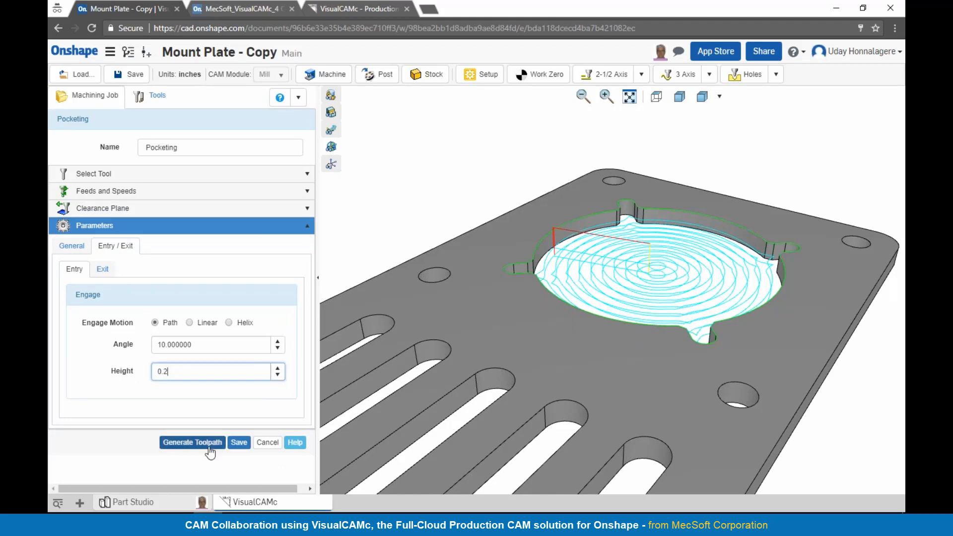
left_click(209, 443)
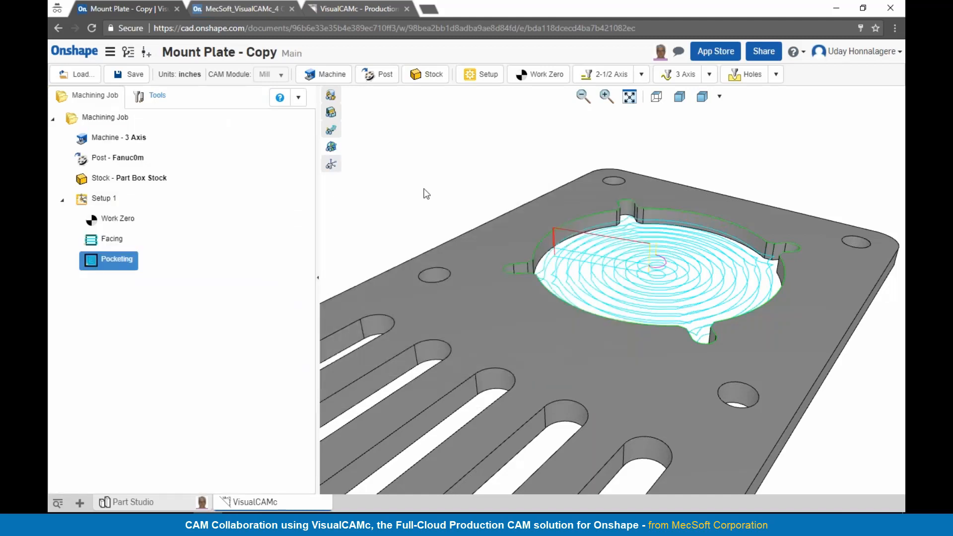
scroll(661, 248, "up", 2)
scroll(661, 250, "up", 2)
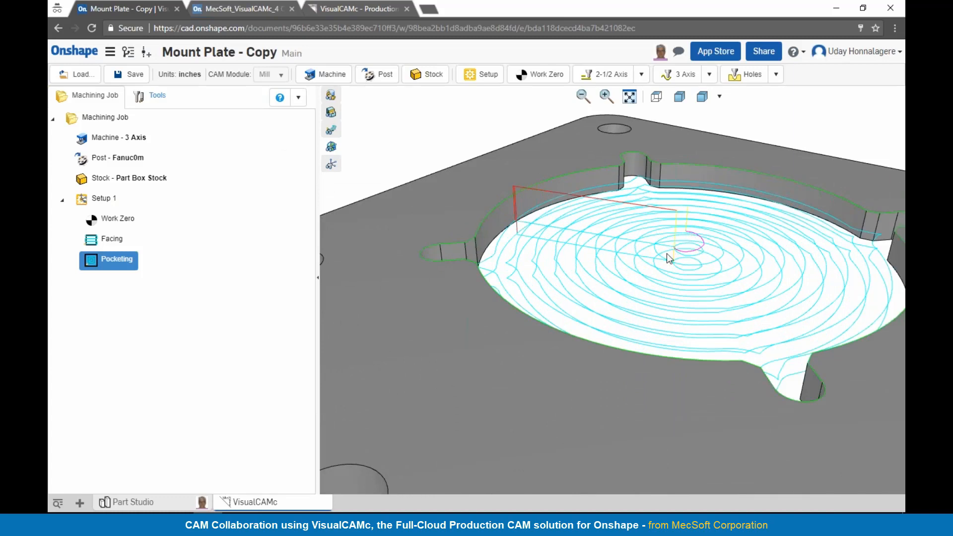
scroll(592, 227, "down", 5)
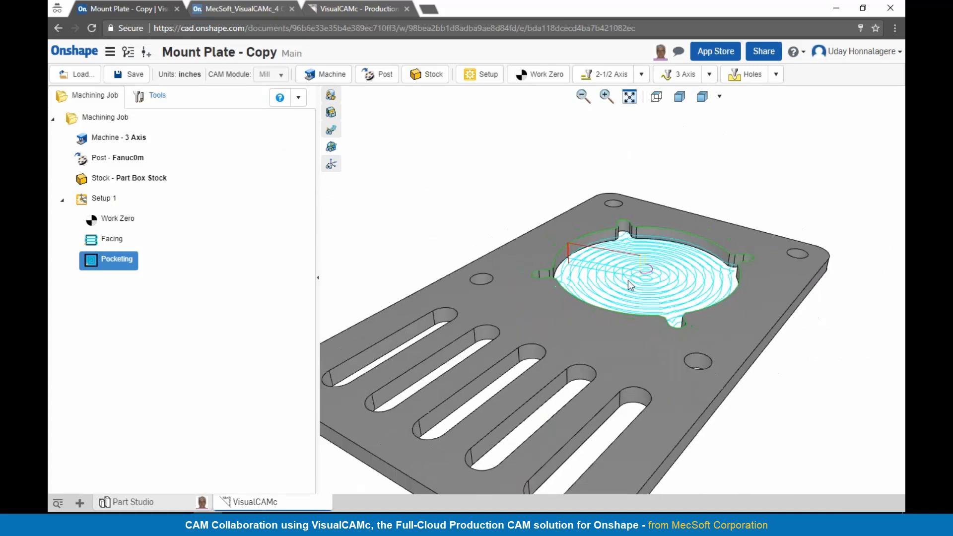
Simulate the Pocketing toolpath, pause it partway, exit the simulation and reselect the Pocketing operation
right_click(122, 261)
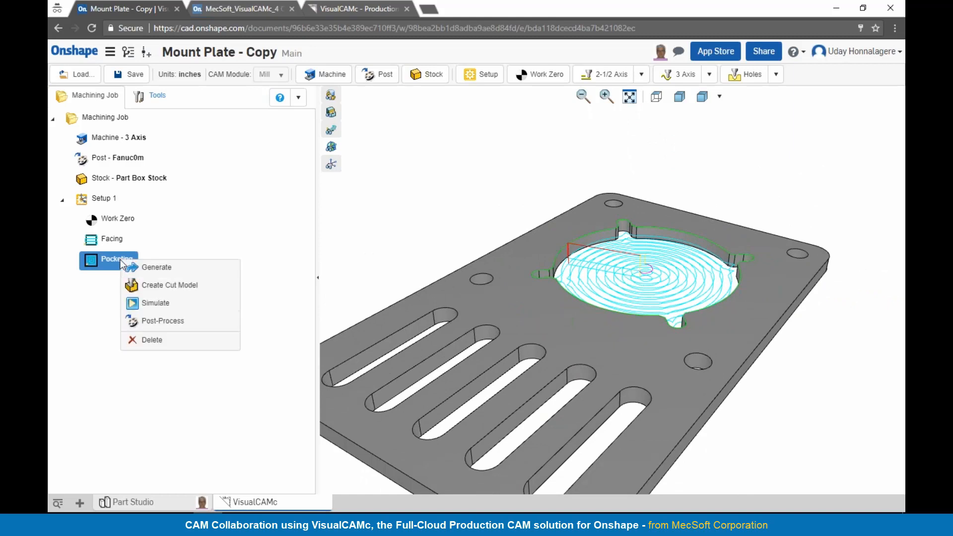
left_click(137, 303)
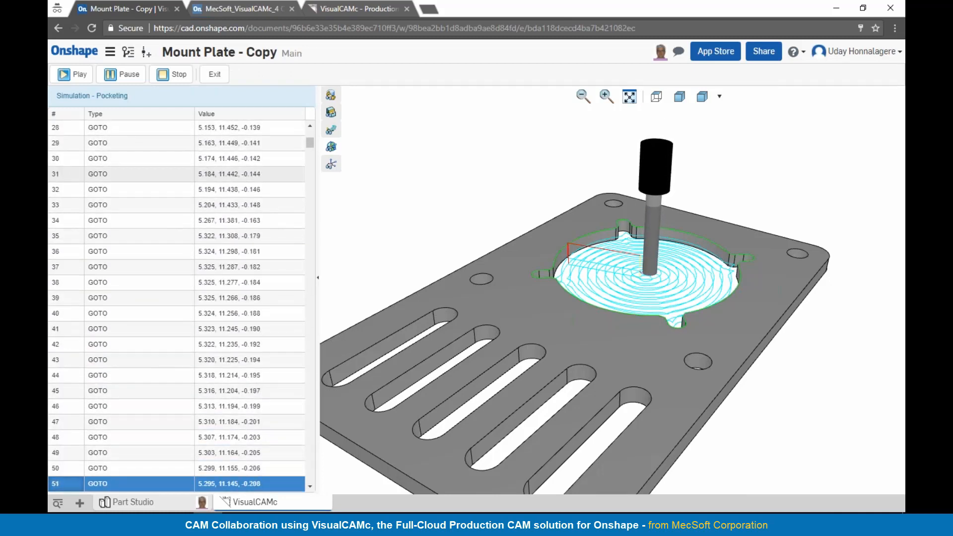
left_click(126, 79)
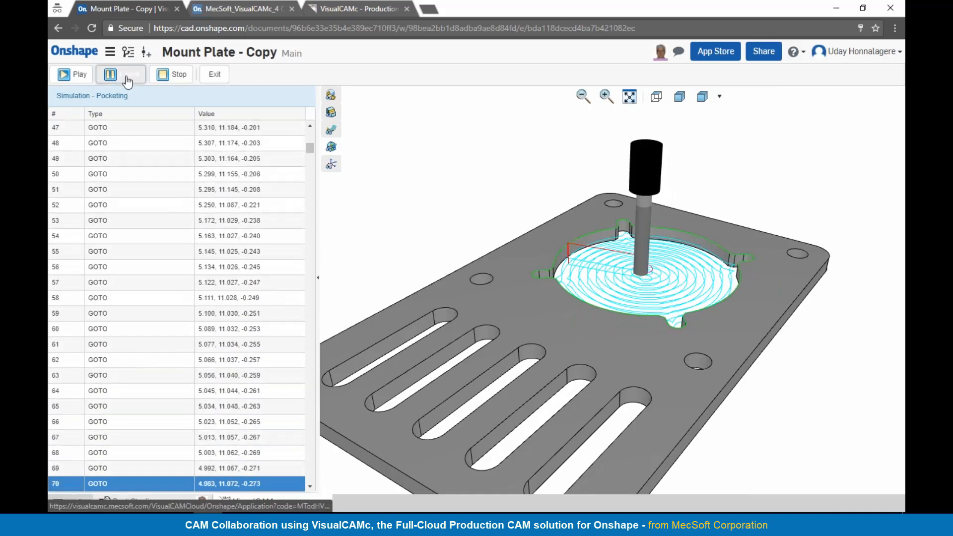
left_click(201, 74)
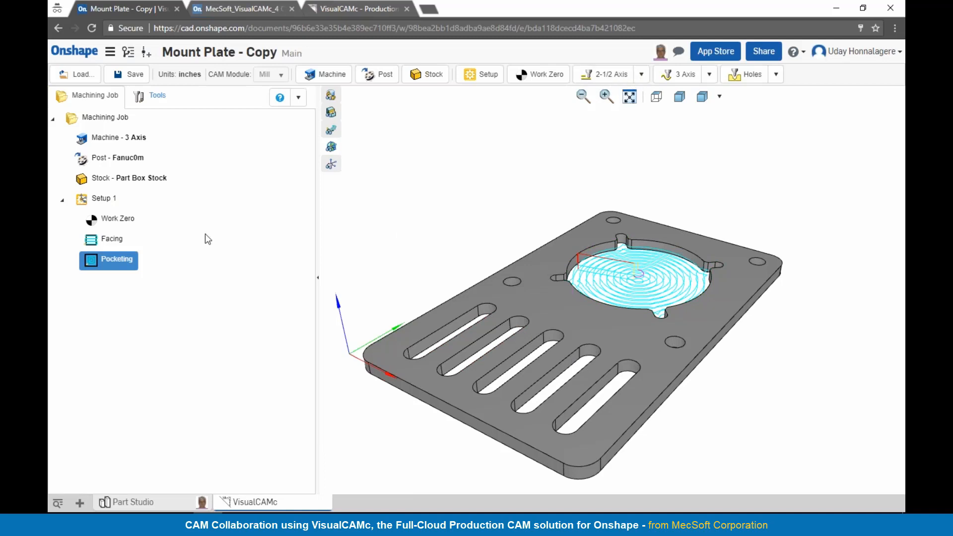
left_click(109, 259)
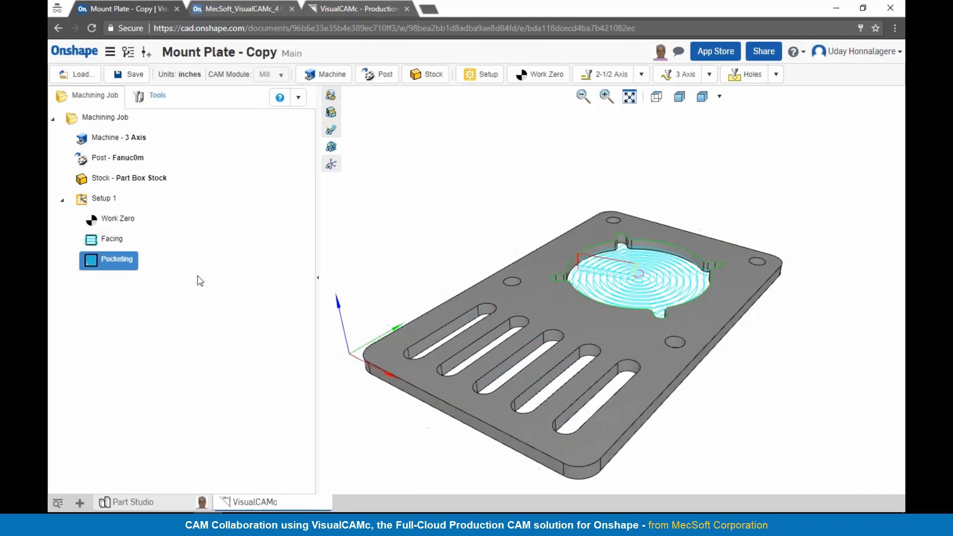
Start a 2-1/2 axis Profiling operation and assign the existing Flat Mill to it
left_click(641, 75)
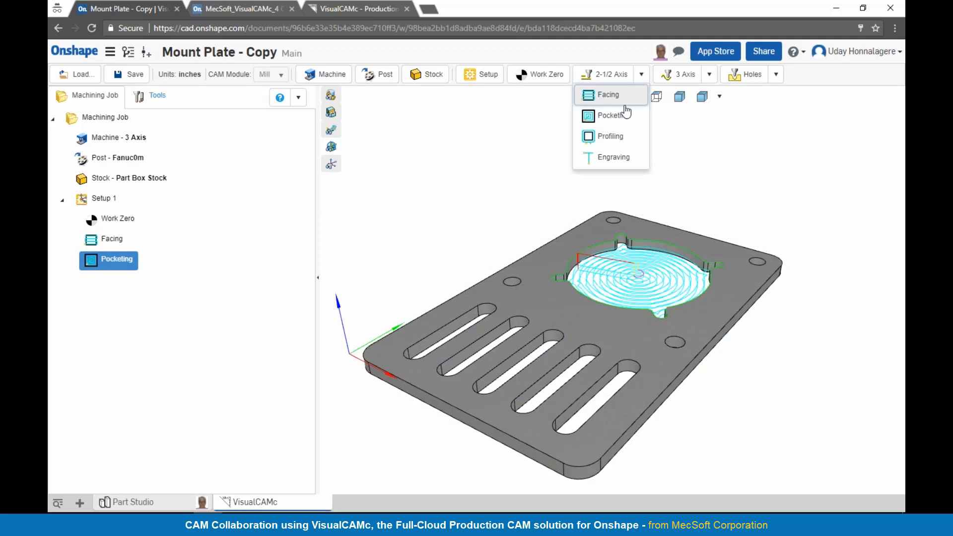
left_click(614, 135)
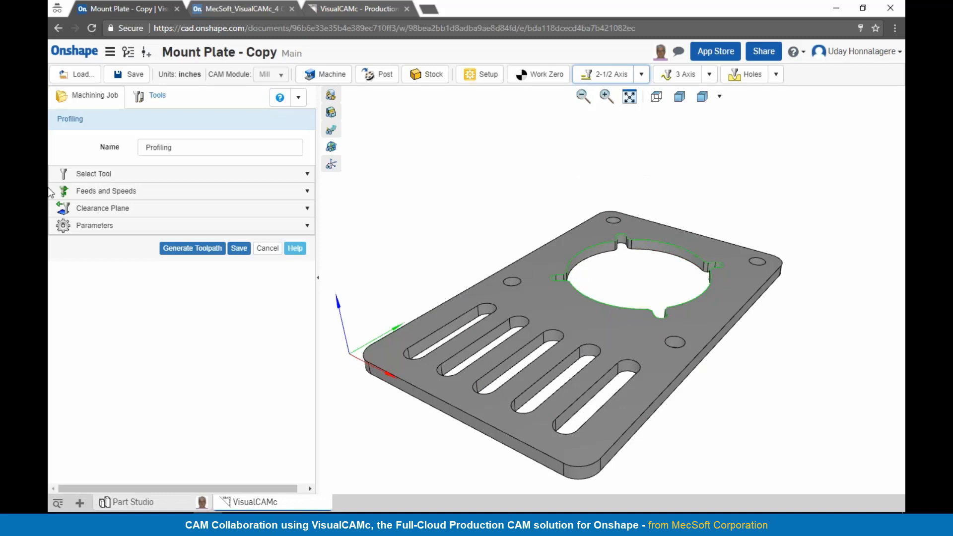
left_click(76, 175)
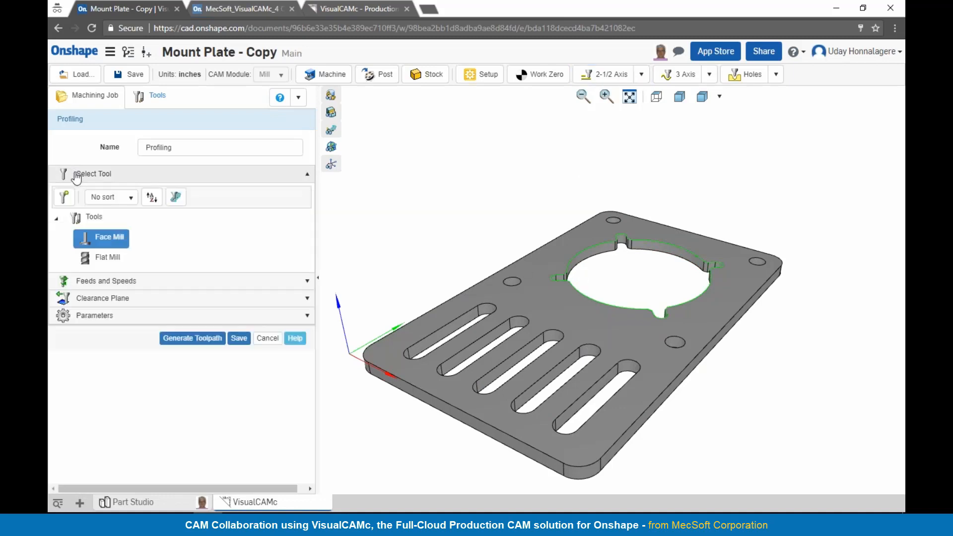
left_click(105, 257)
Add the top edges of all five slots to the Profiling cut geometry alongside the large central opening
left_click(110, 316)
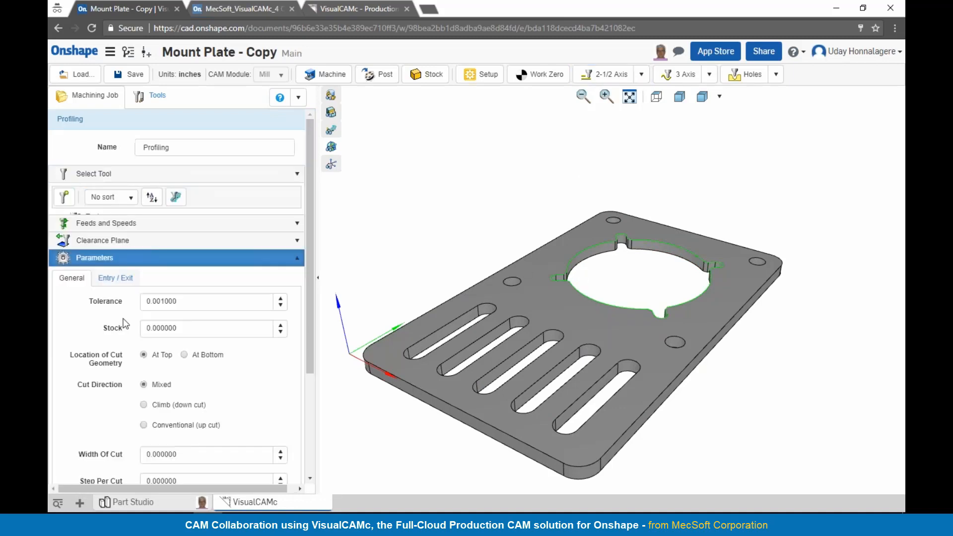
left_click(453, 326)
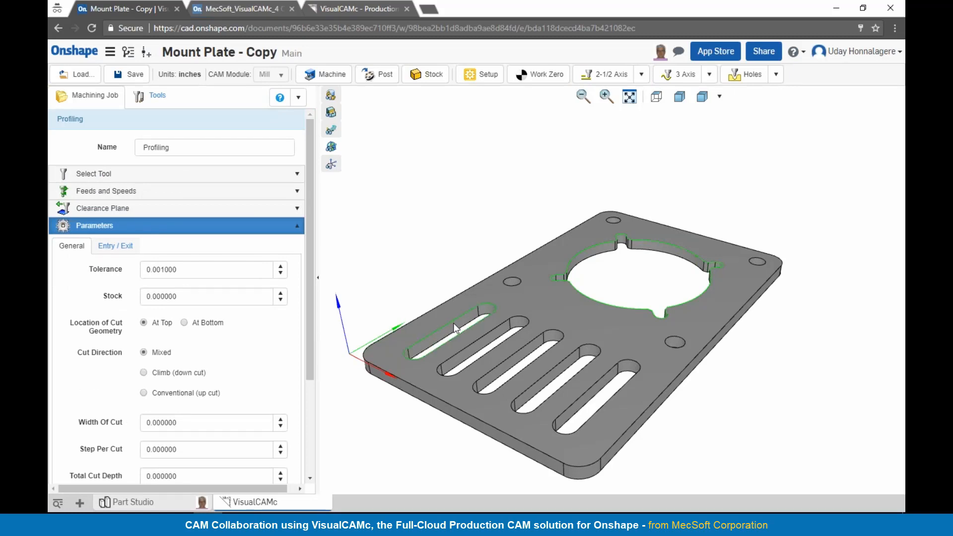
left_click(489, 338)
left_click(519, 352)
left_click(555, 367)
left_click(599, 386)
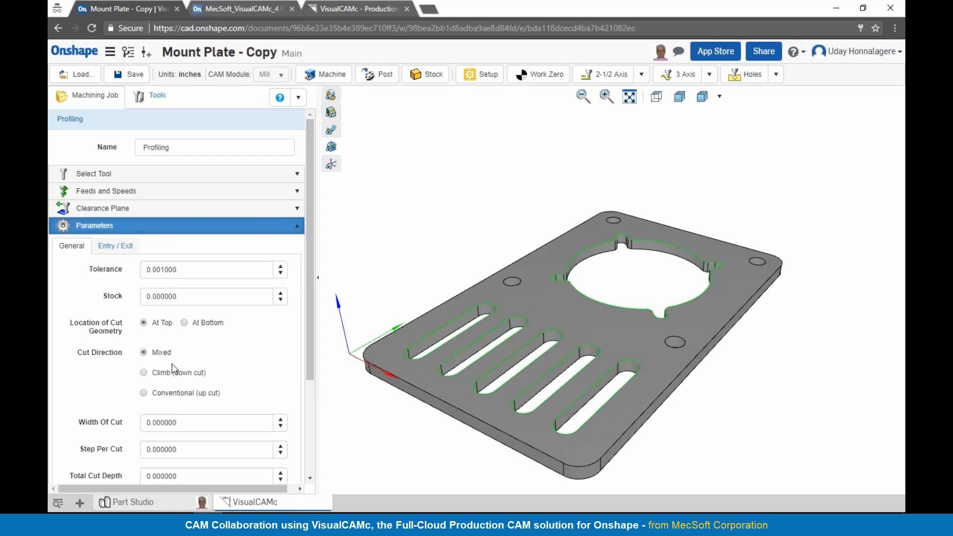
Set the Profiling cut direction to Climb (down cut), total cut depth to 0.5 and depth of each level to 0.25
left_click(155, 376)
scroll(169, 413, "down", 5)
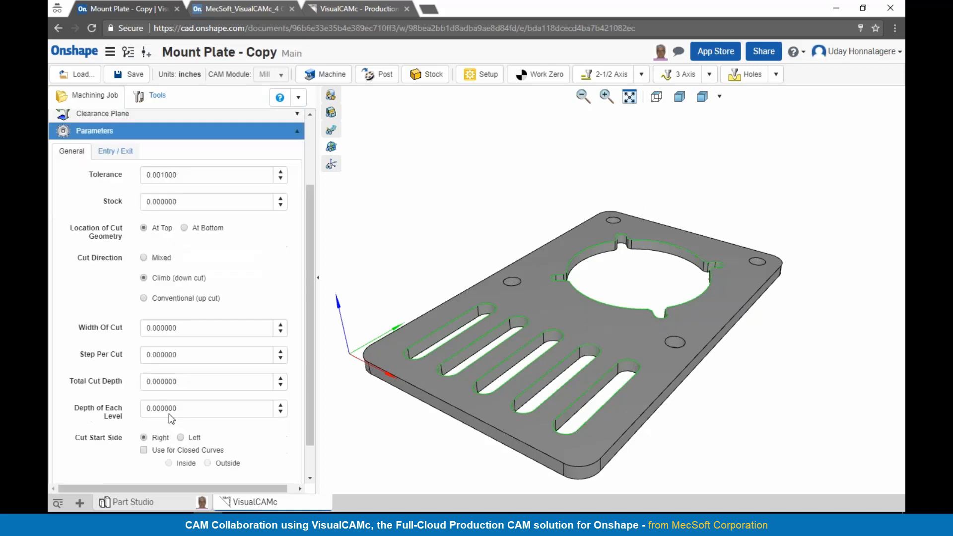
double_click(183, 357)
type("0.5")
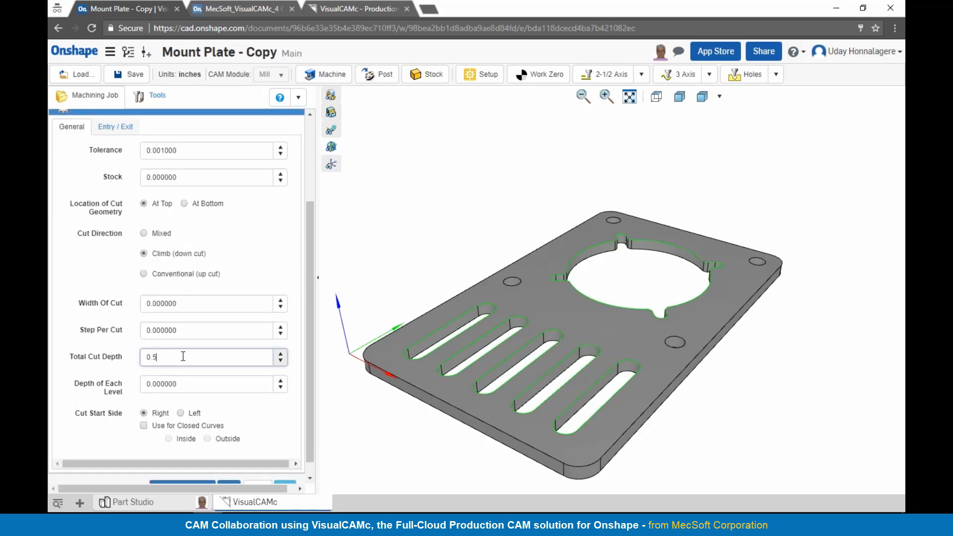
left_click(186, 385)
type(".25")
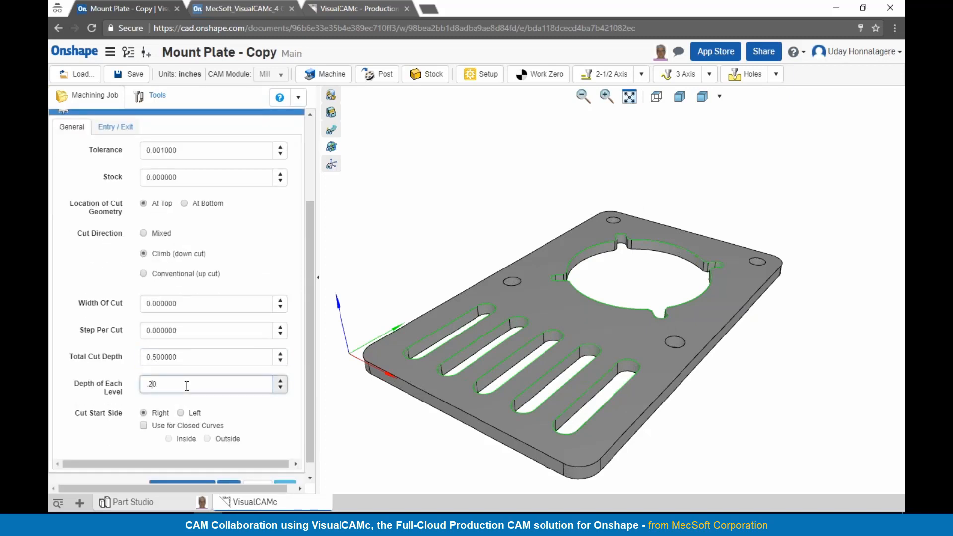
Use the Inside cut start side for closed curves, then generate and inspect the Profiling toolpath
left_click(182, 426)
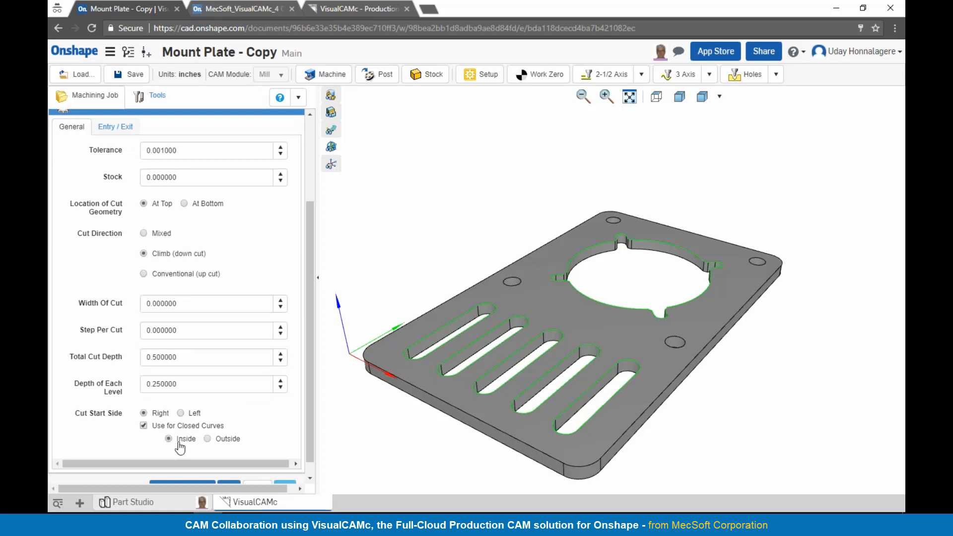
scroll(180, 442, "down", 1)
left_click(190, 472)
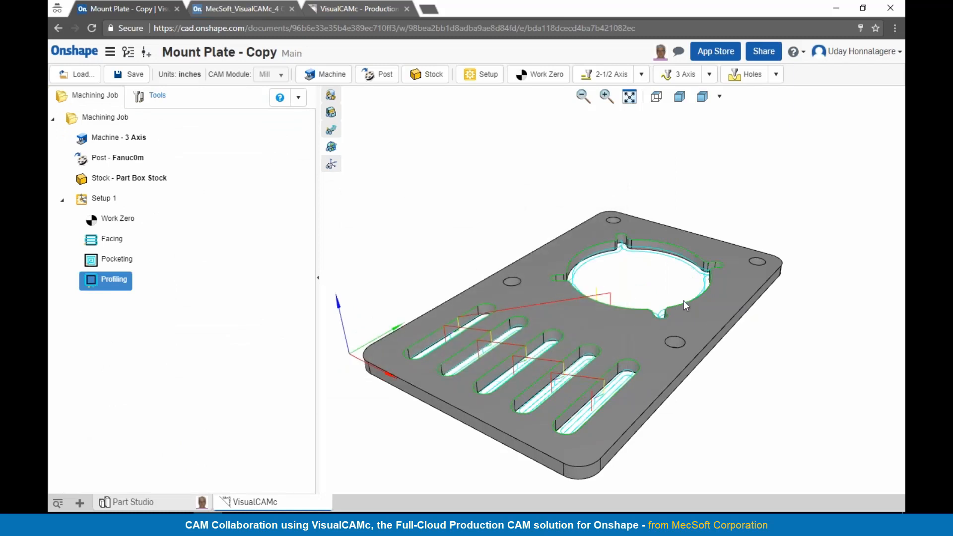
mouse_move(585, 371)
right_mouse_down()
mouse_move(600, 378)
mouse_move(581, 372)
right_mouse_up()
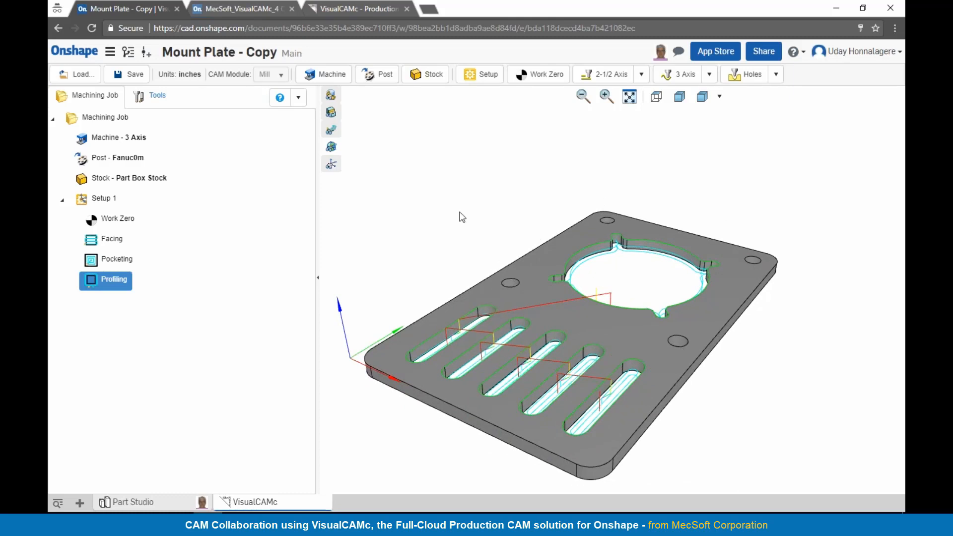
Start a Drilling operation for the plate's holes and begin creating a new Drill tool for it
left_click(777, 75)
left_click(768, 100)
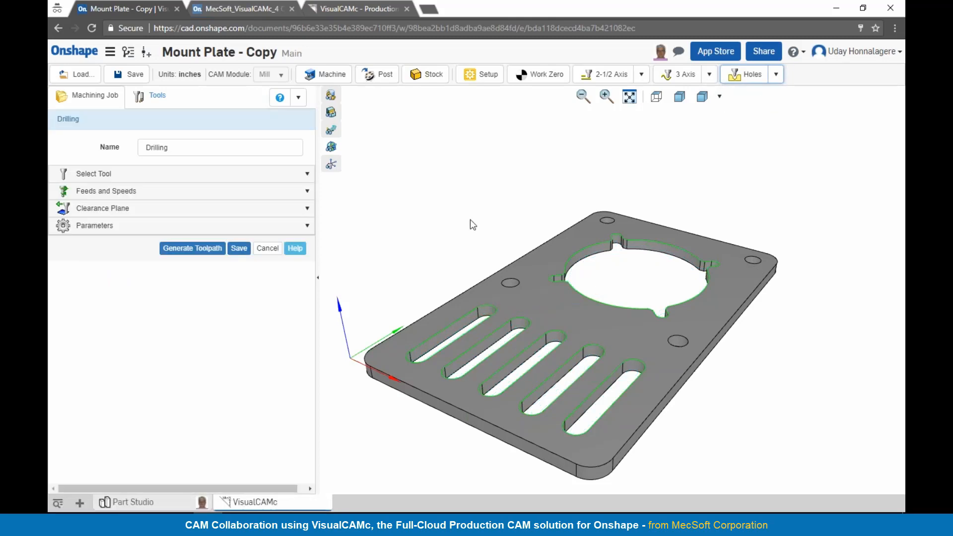
left_click(177, 180)
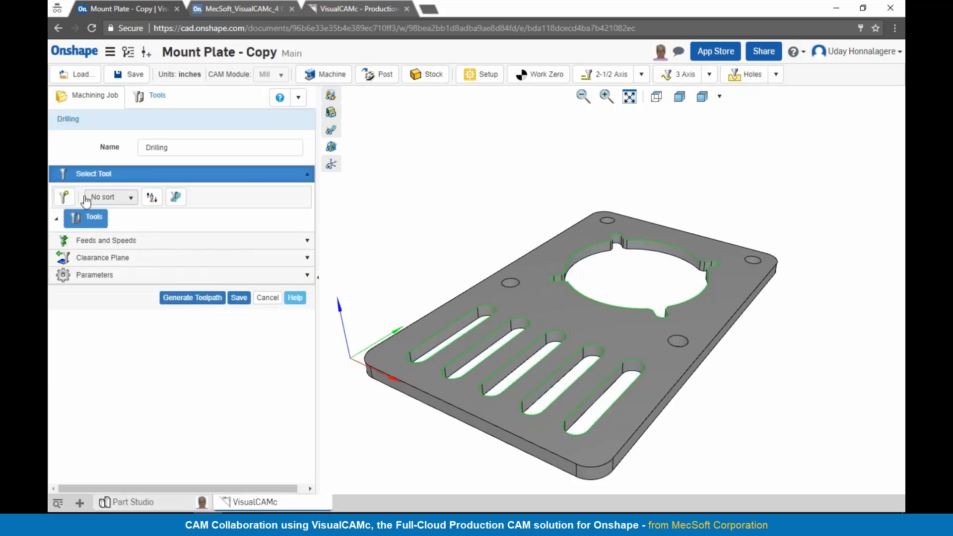
left_click(63, 196)
Define the drill's geometry with the values 0.75, 120, 0.75 and 5, and save the tool
left_click_drag(248, 433, 220, 432)
type("0.75")
key("Tab")
type("120")
left_click_drag(426, 356, 382, 355)
type("0.75")
left_click_drag(263, 395, 190, 388)
type("5")
left_click(668, 470)
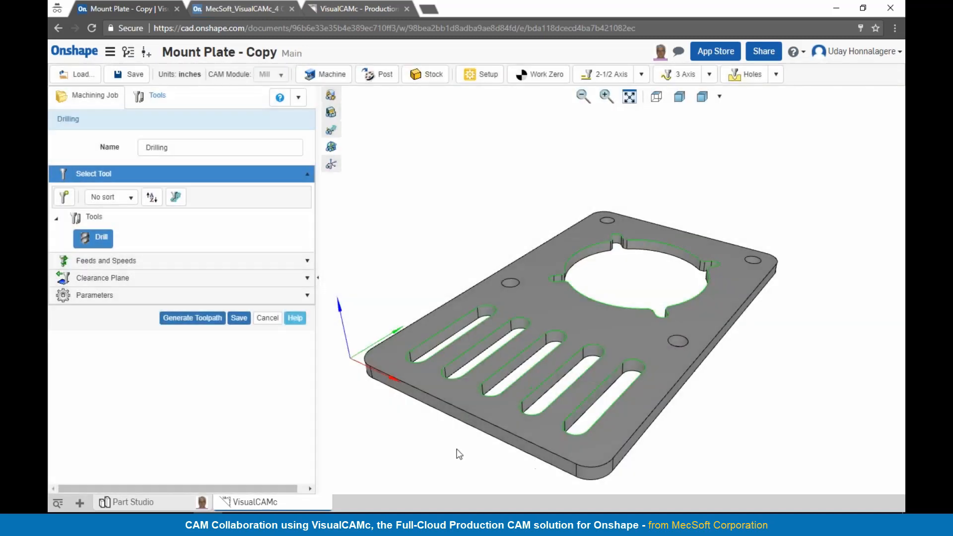
Review the Drilling feeds and speeds, clearance plane and drill depth parameters
left_click(155, 261)
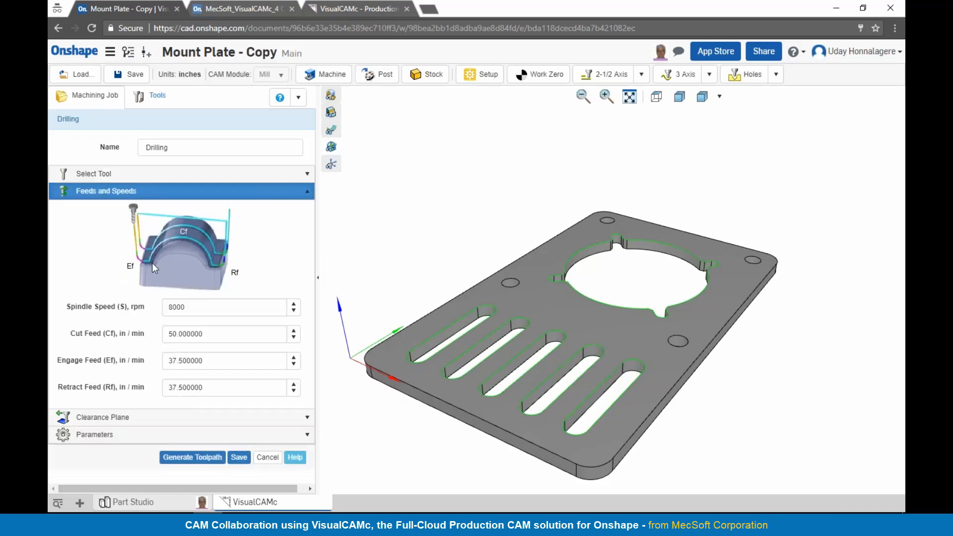
left_click(155, 421)
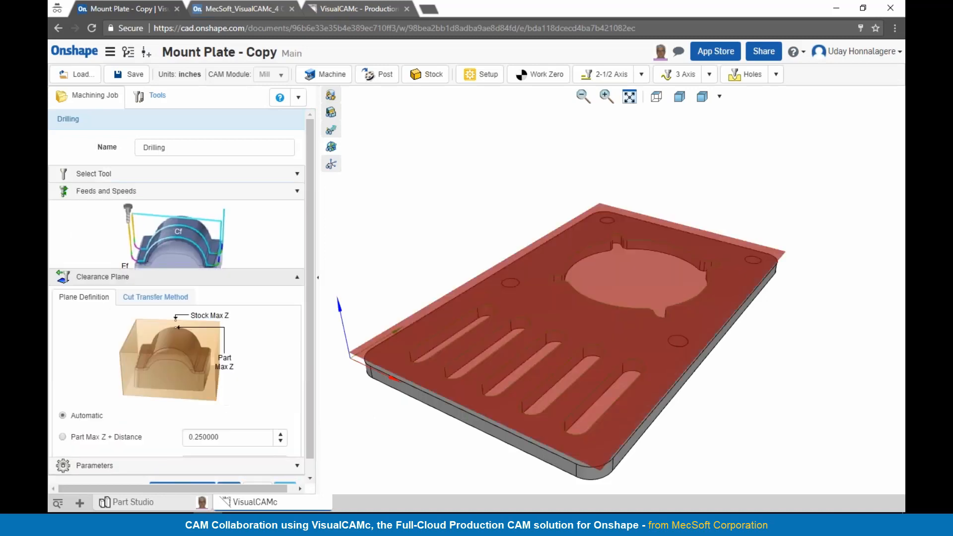
left_click(145, 467)
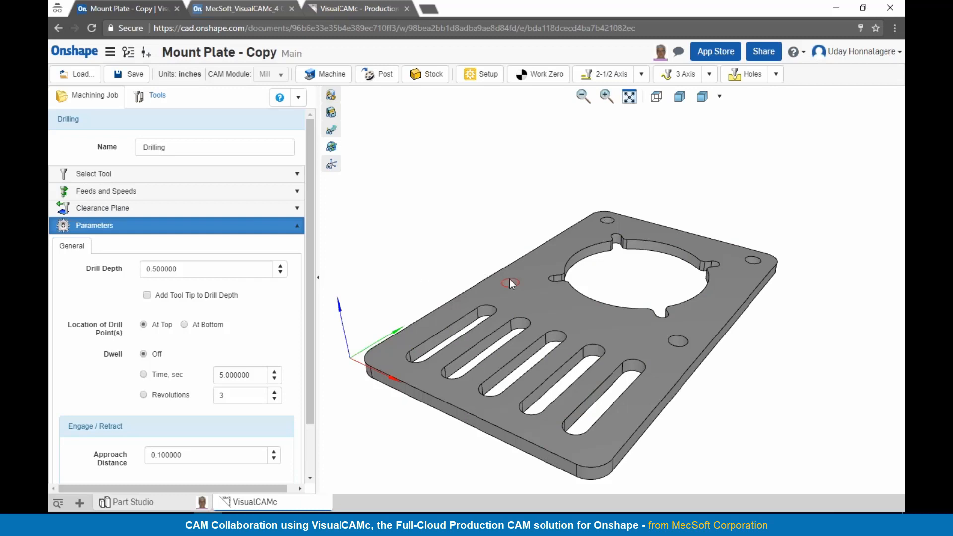
Pick the plate's four round holes as drill locations and add the tool tip to the drill depth
left_click(602, 223)
left_click(147, 295)
scroll(226, 310, "down", 2)
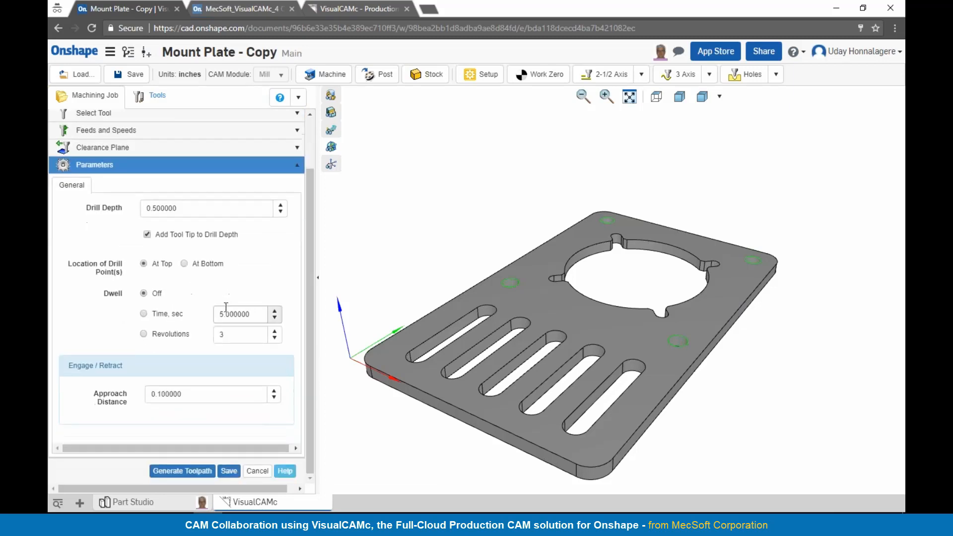
Generate the Drilling toolpath and inspect it over the plate's holes
left_click(195, 473)
right_click_drag(498, 464, 502, 364)
right_click_drag(504, 308, 549, 383)
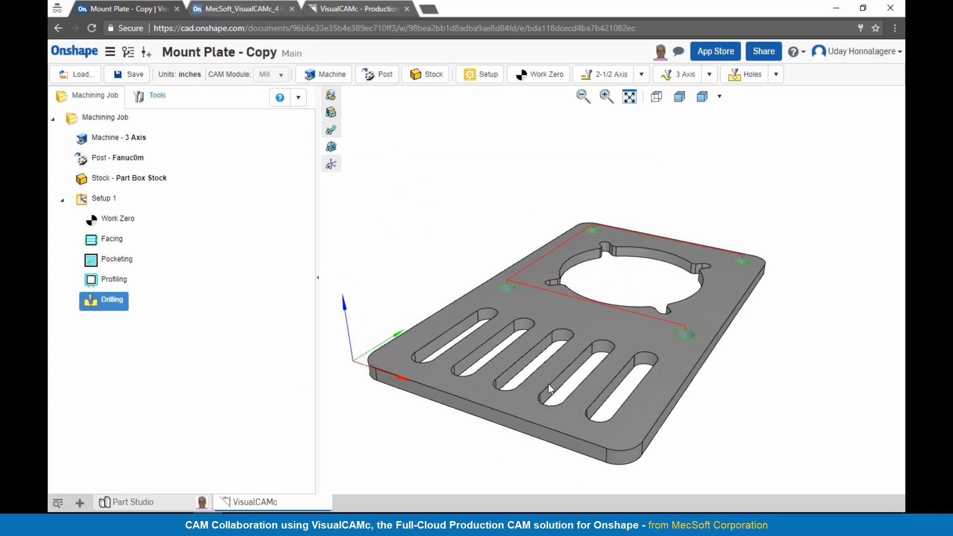
Simulate the Drilling operation, review its toolpath motions and exit the simulation
right_click(113, 300)
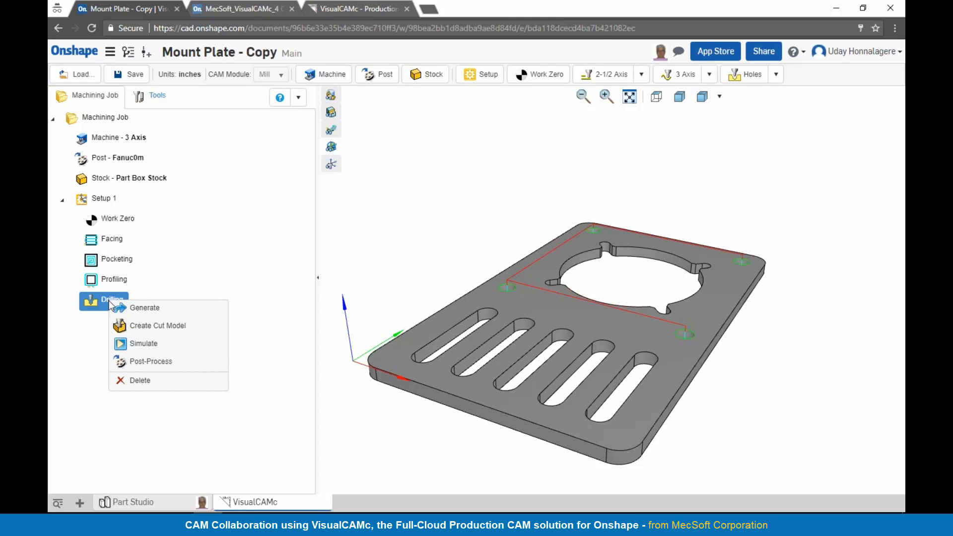
left_click(119, 344)
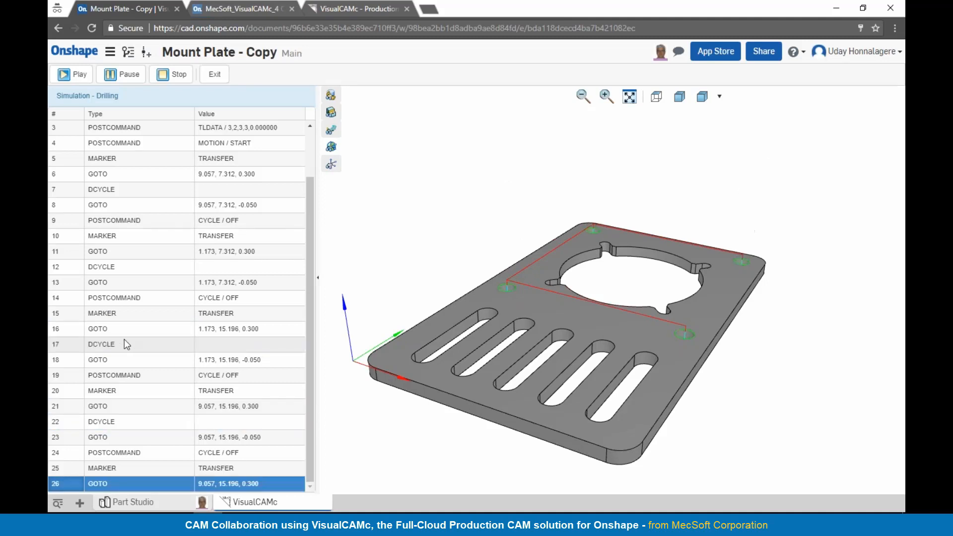
left_click(214, 74)
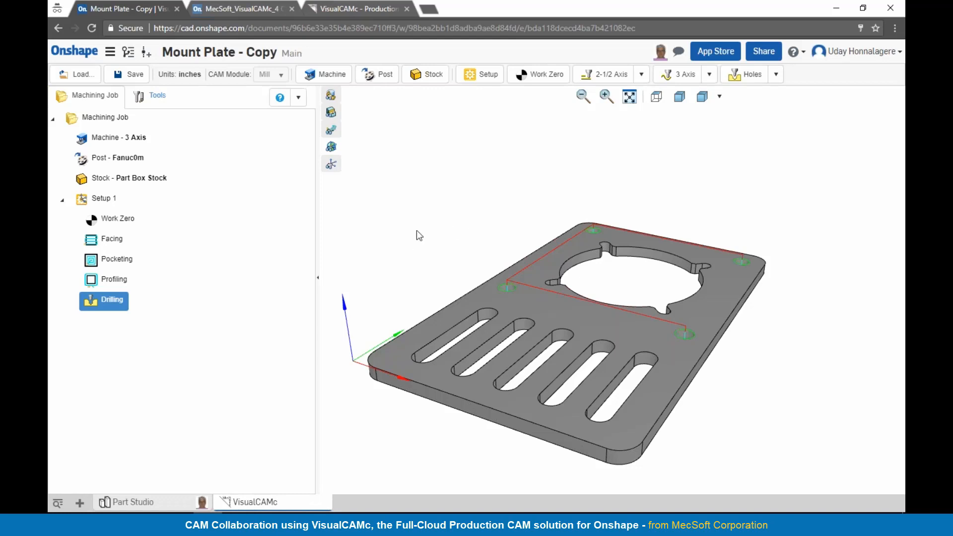
Post-process all operations of Setup 1 into a single G-code file
left_click(82, 201)
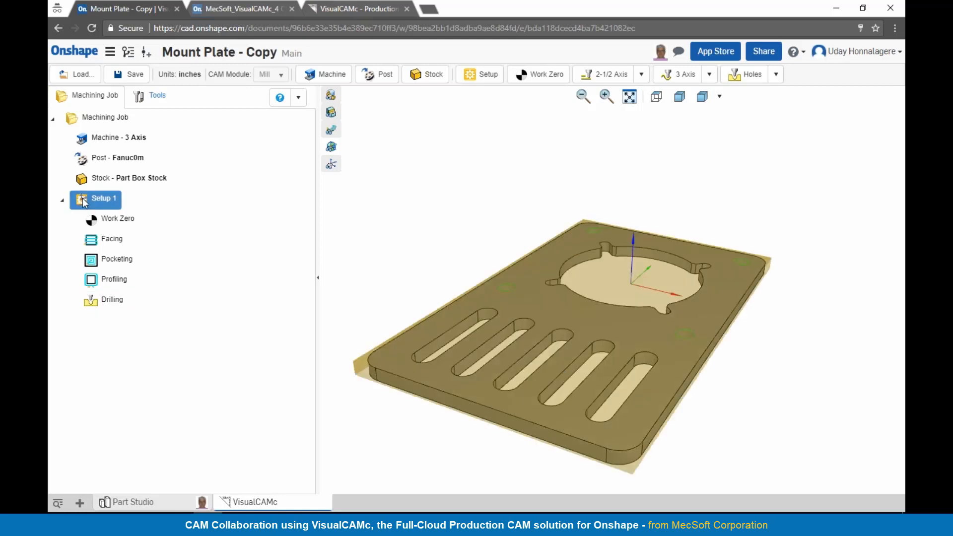
right_click(110, 205)
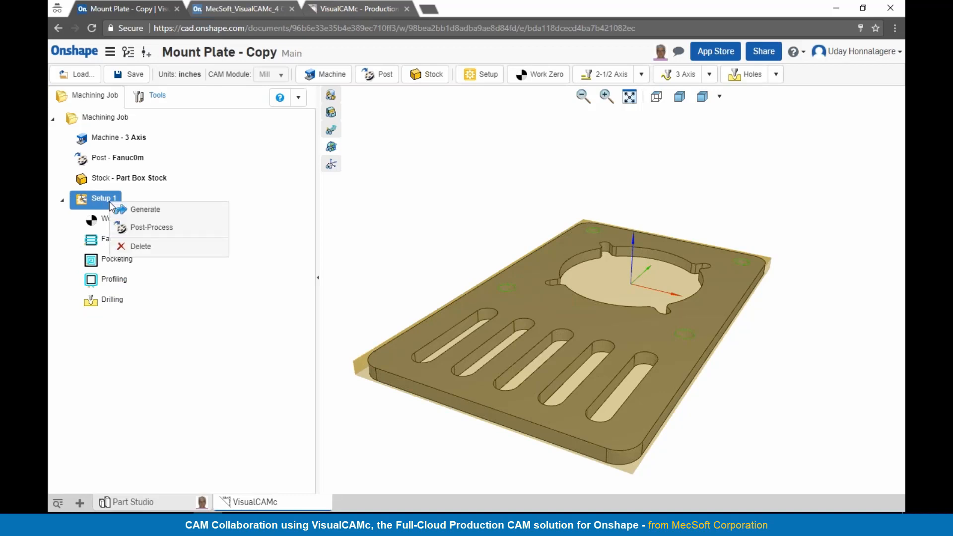
left_click(131, 228)
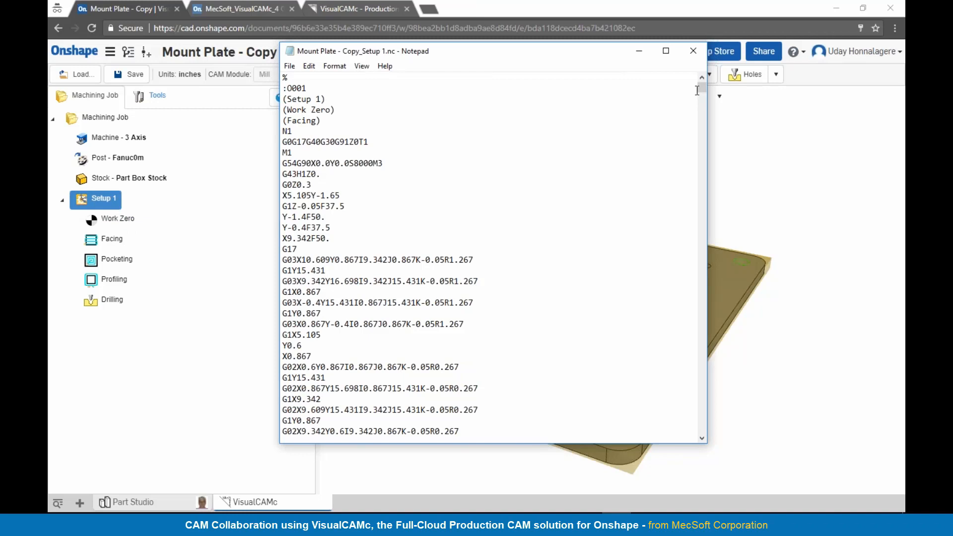
Review the posted G-code of Mount Plate - Copy_Setup 1.nc in Notepad, including its Facing start block, and close the file
left_click_drag(700, 88, 700, 95)
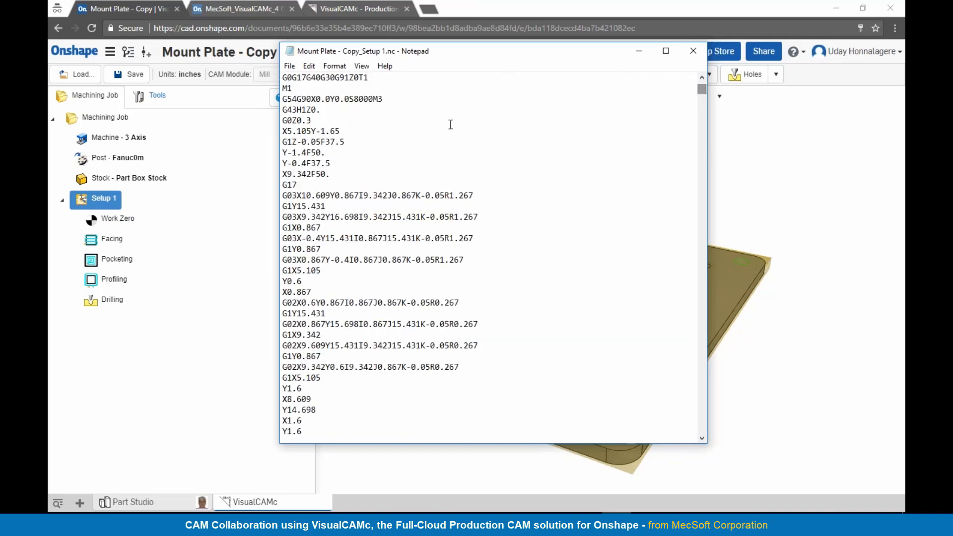
scroll(370, 126, "up", 2)
left_click_drag(369, 142, 350, 141)
left_click_drag(703, 96, 706, 201)
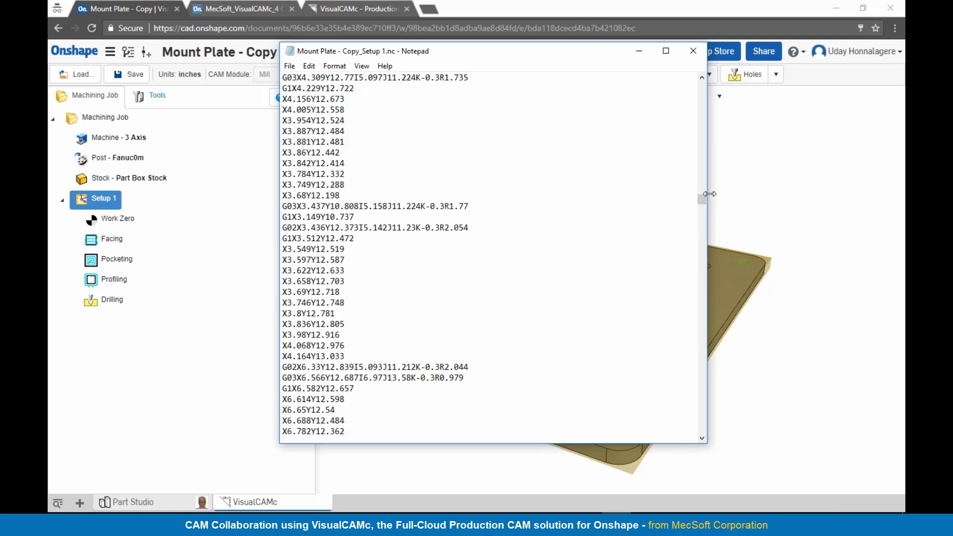
left_click(693, 51)
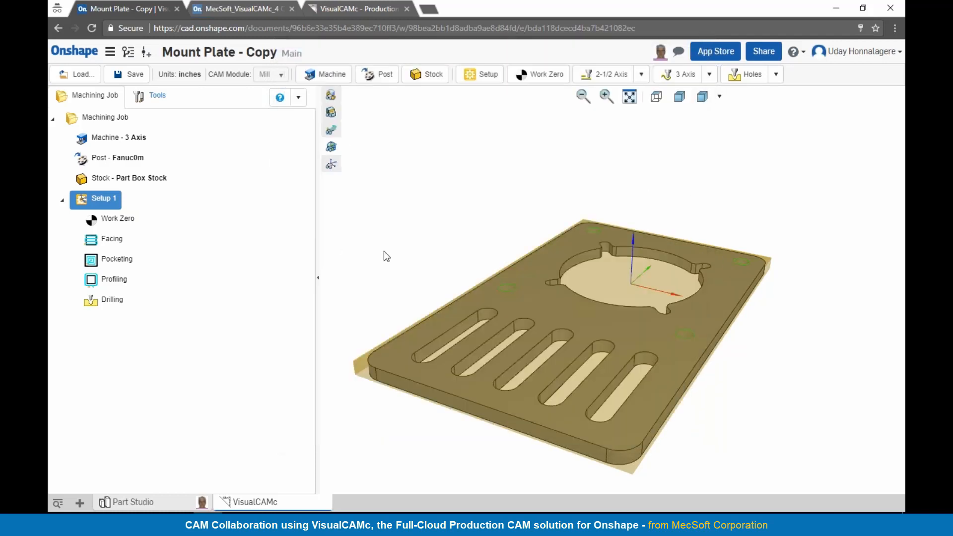